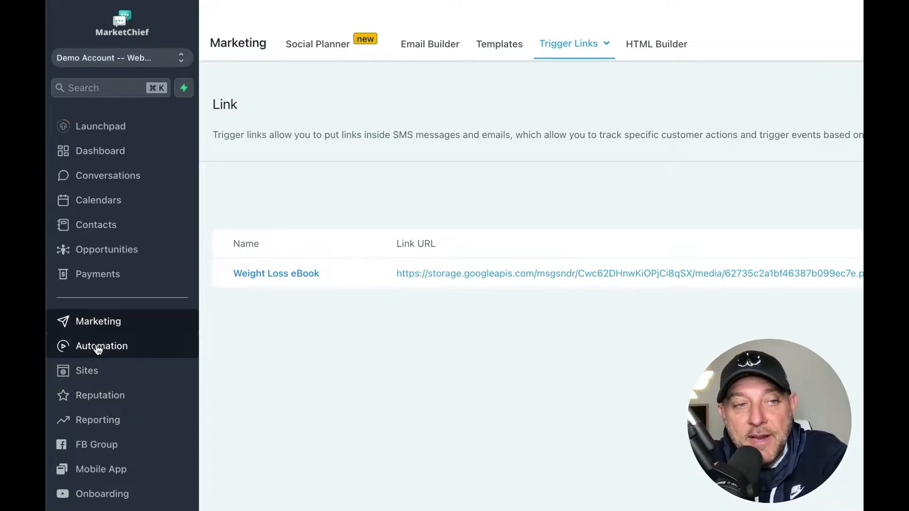
# Create a folder named "WEIGHT LOSS EBOOK" in the automation workflows list
pyautogui.click(98, 349)
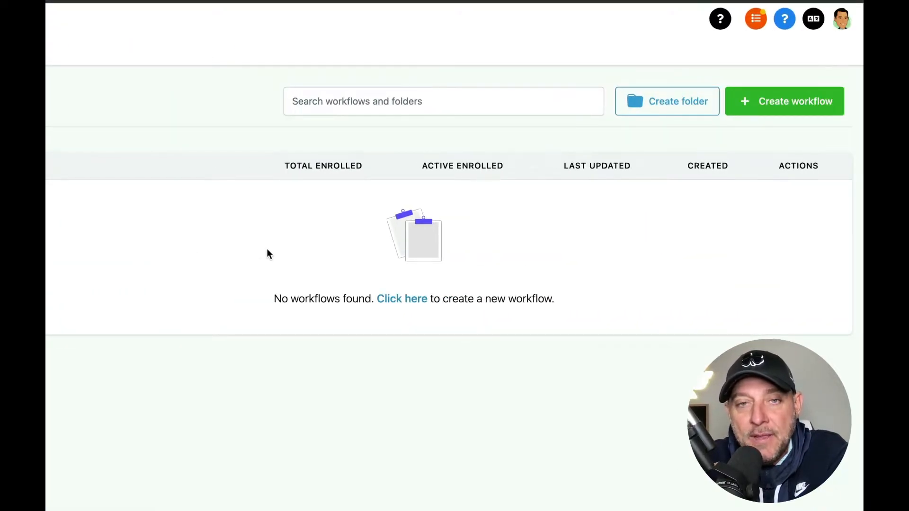
pyautogui.click(667, 112)
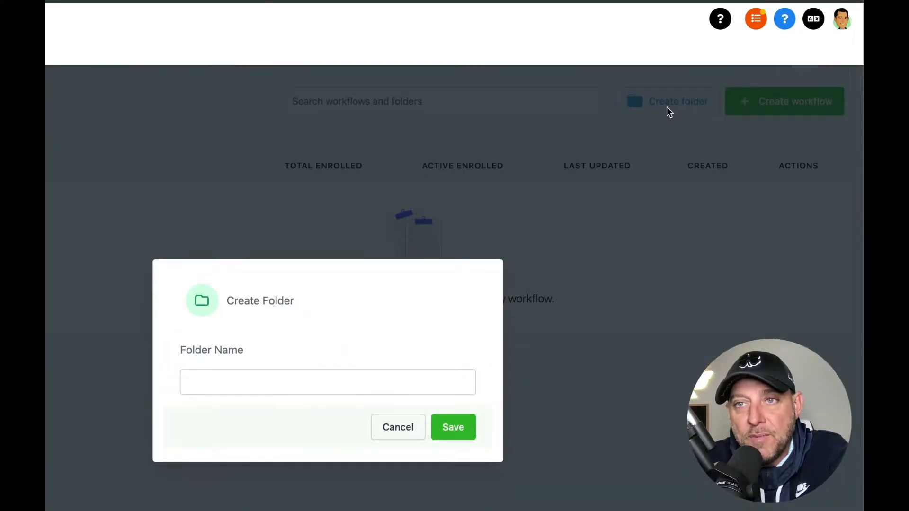
pyautogui.click(268, 371)
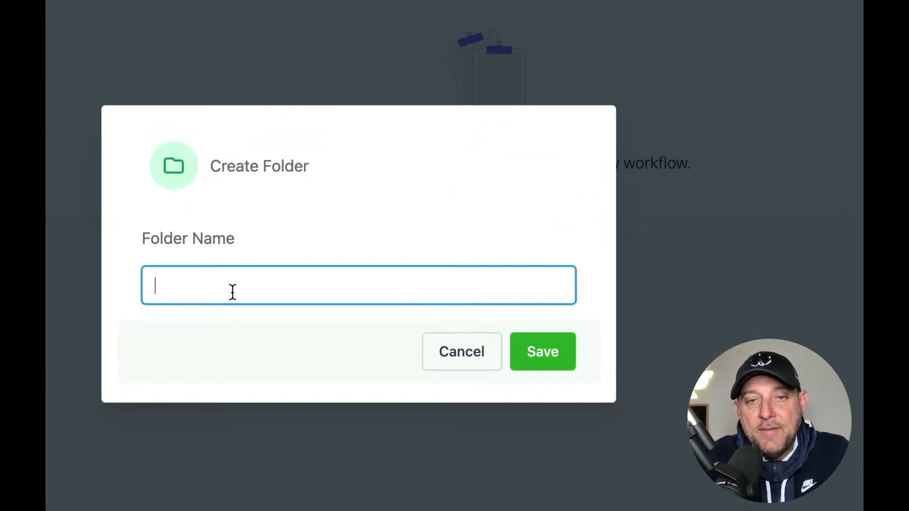
pyautogui.write('WEIGHT L')
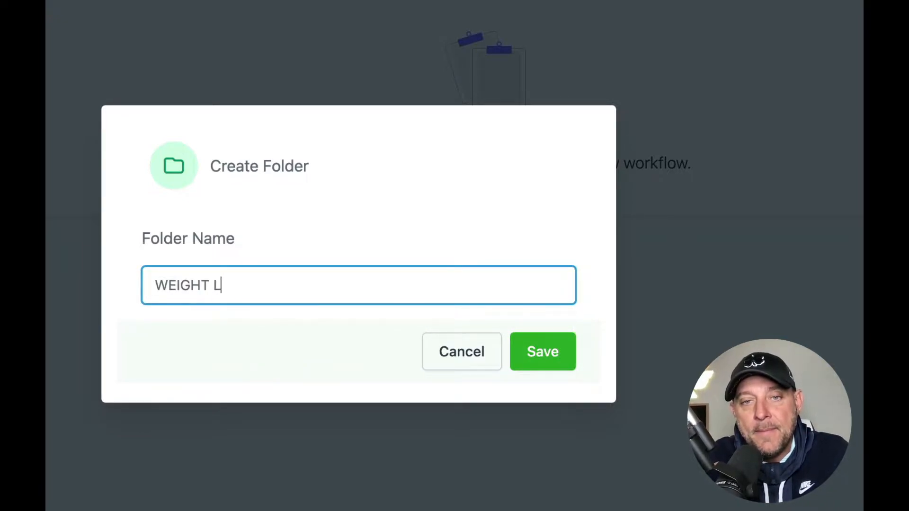
pyautogui.write('OSS EBOOK')
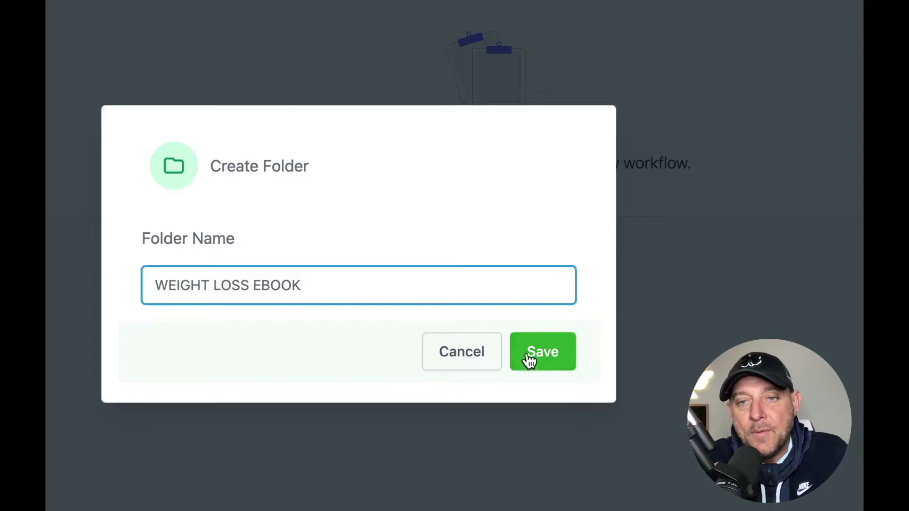
pyautogui.click(549, 359)
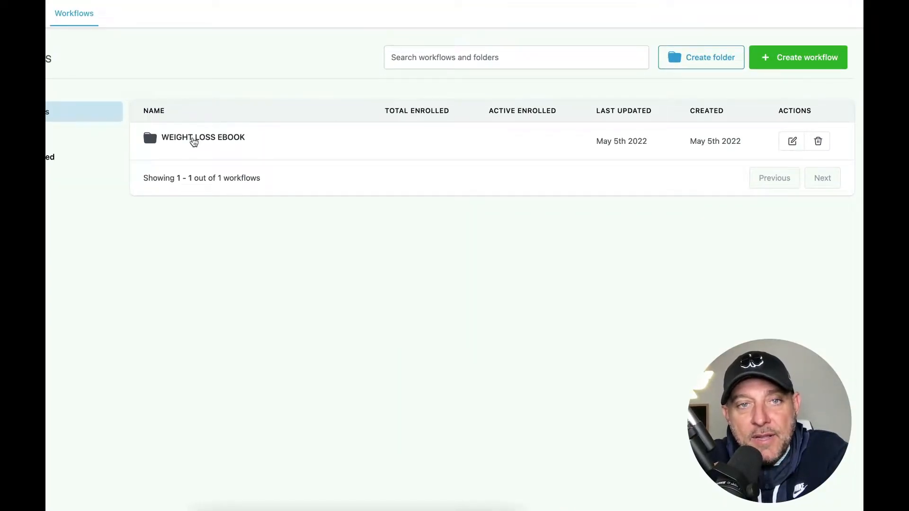
# Create a new workflow inside the WEIGHT LOSS EBOOK folder using the "Start from scratch" template
pyautogui.click(194, 141)
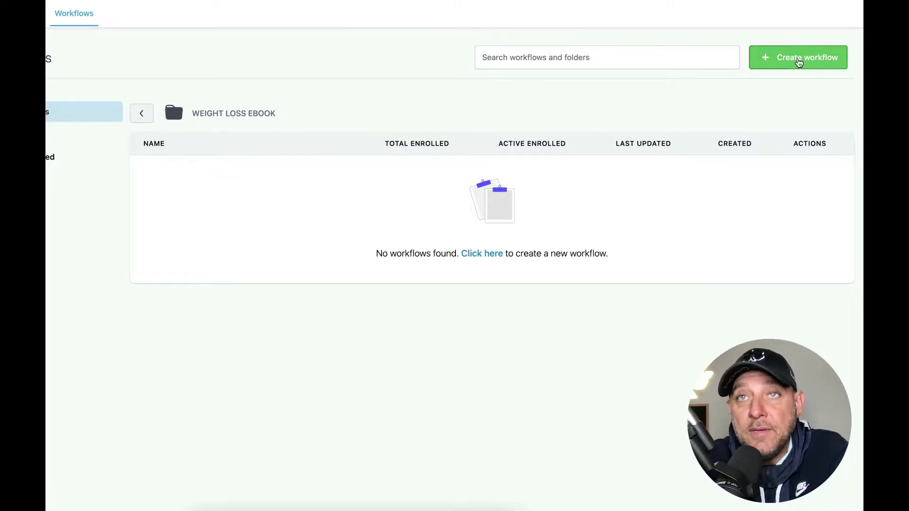
pyautogui.click(799, 62)
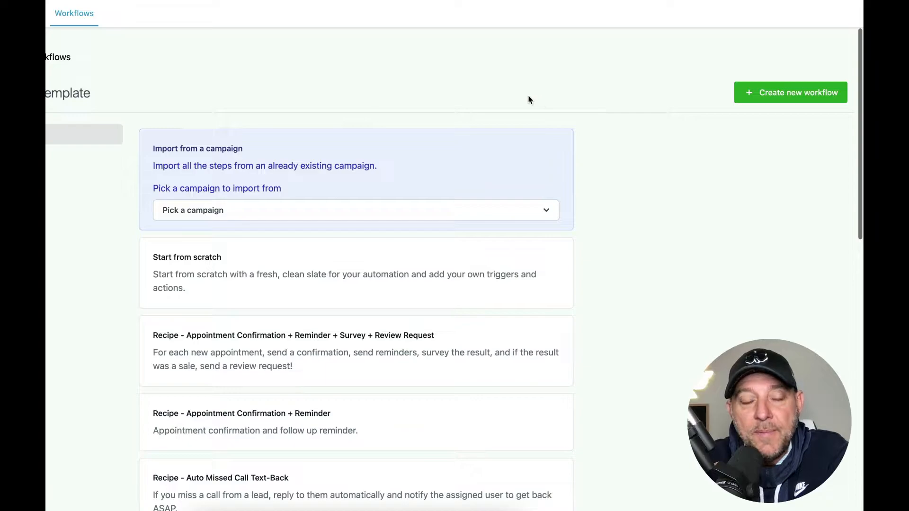
pyautogui.click(220, 209)
pyautogui.click(224, 181)
pyautogui.scroll(-7, 216, 213)
pyautogui.scroll(-7, 189, 344)
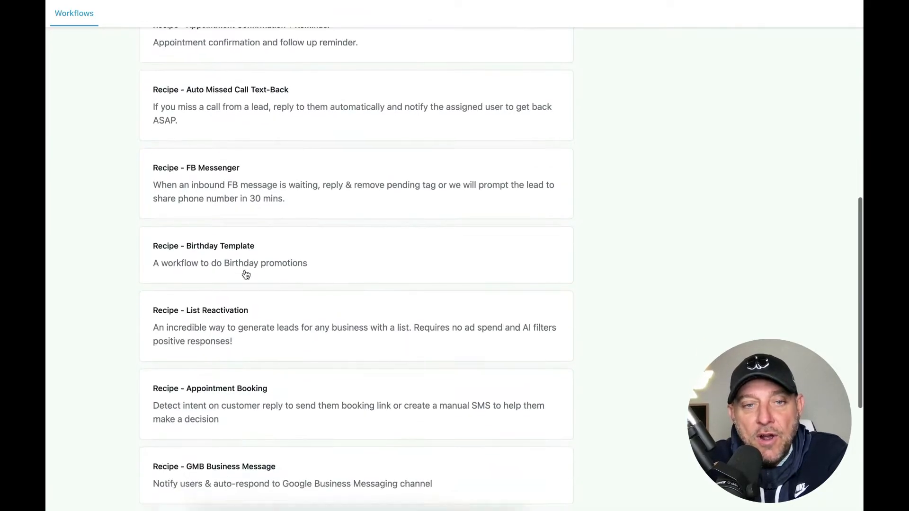
pyautogui.scroll(14, 233, 221)
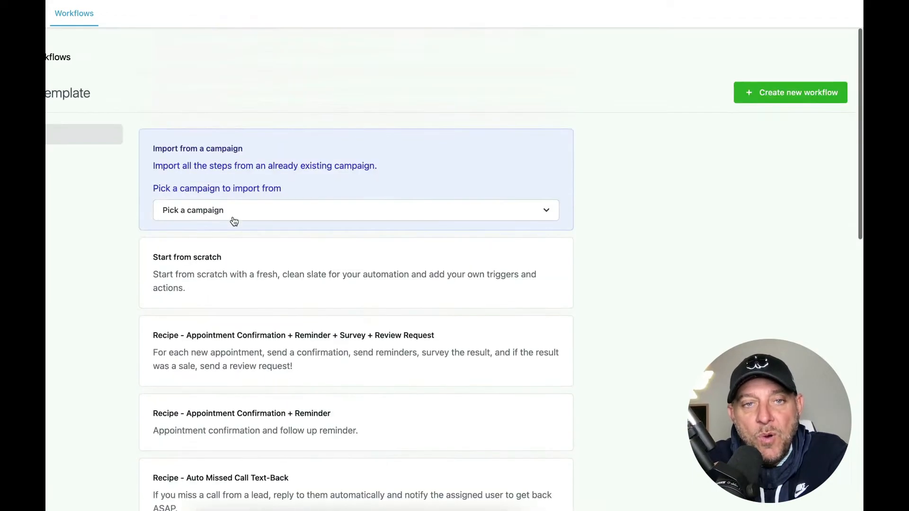
pyautogui.click(187, 272)
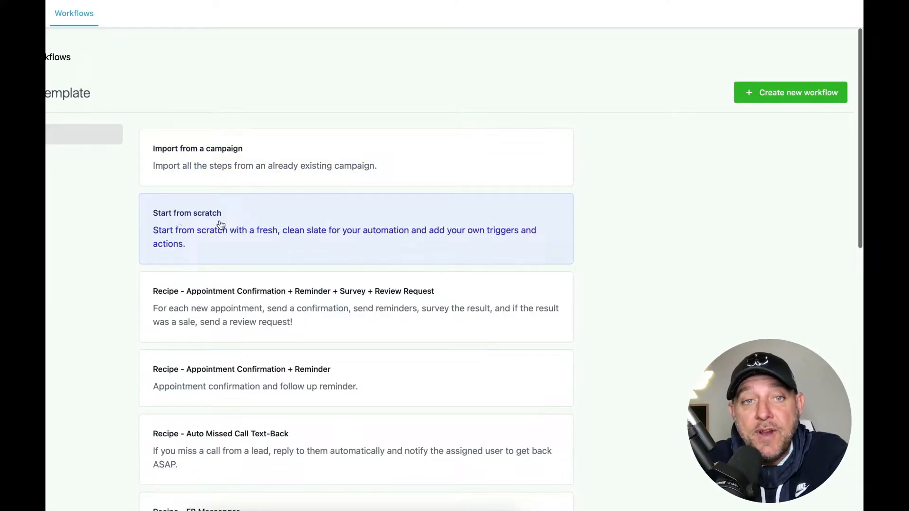
pyautogui.click(790, 101)
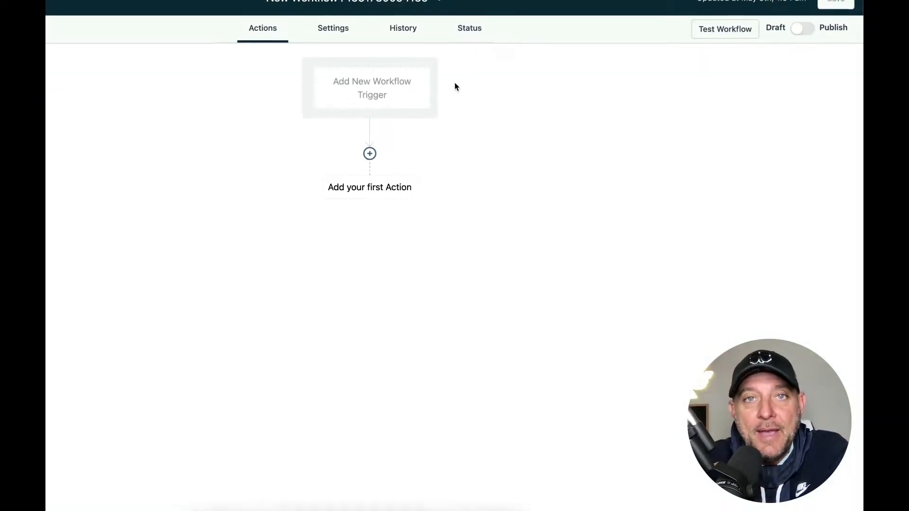
# Rename the workflow as "WEIGHT LOSS EBOOK DELIVERY"
pyautogui.tripleClick(371, 15)
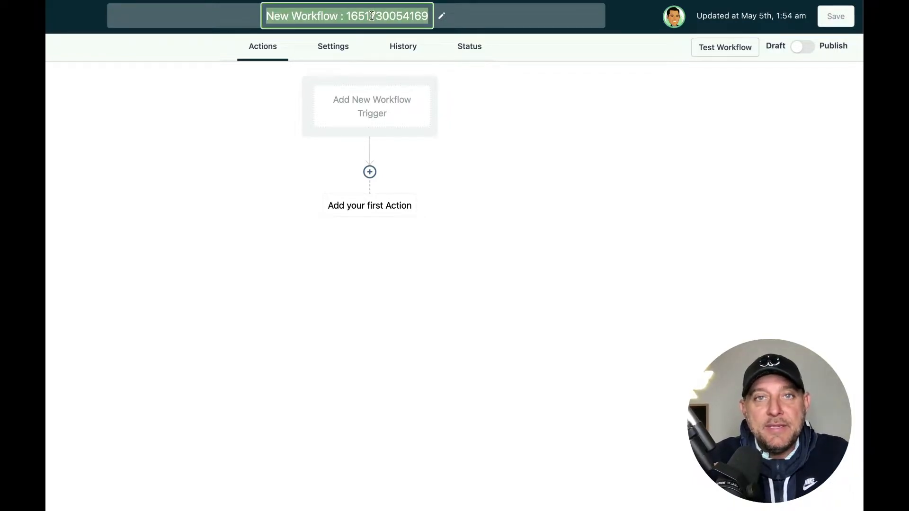
pyautogui.write('WEIGHT LOSS EBOOK DELIVERY')
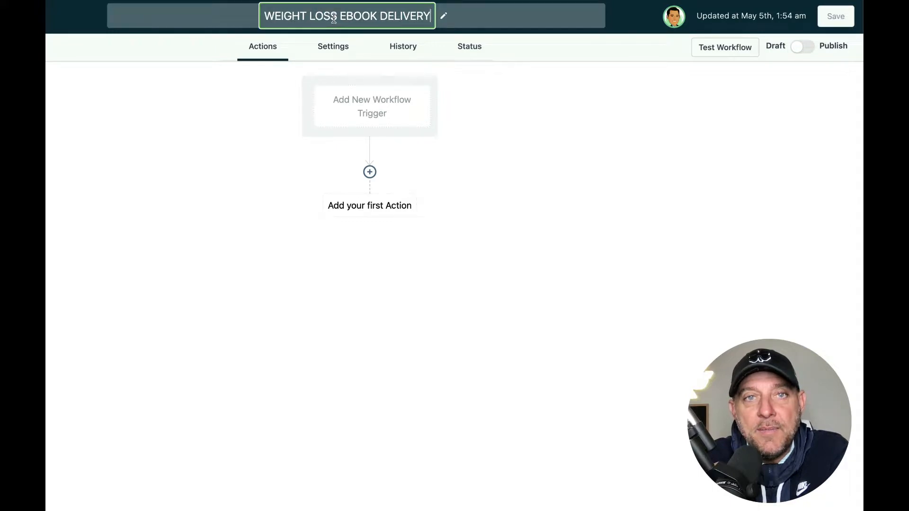
pyautogui.click(447, 73)
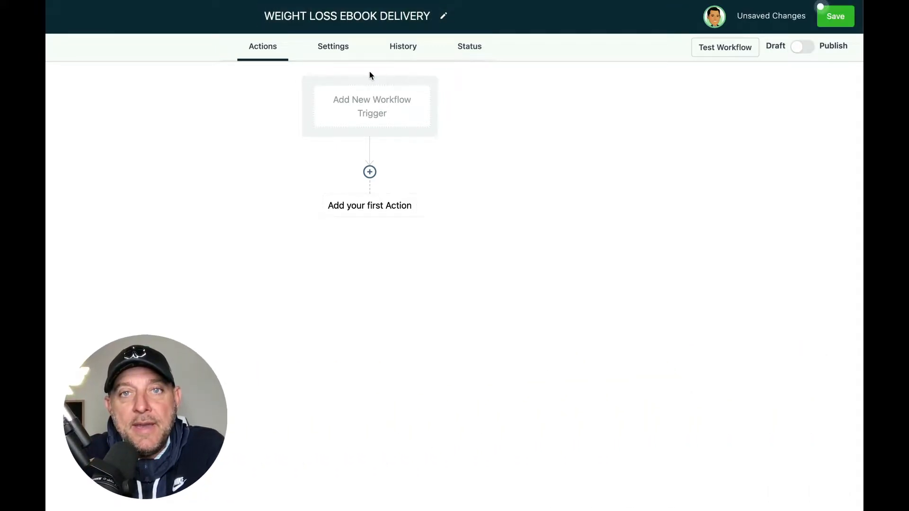
# Start a new workflow trigger and choose "Form submitted" as the trigger event
pyautogui.click(371, 110)
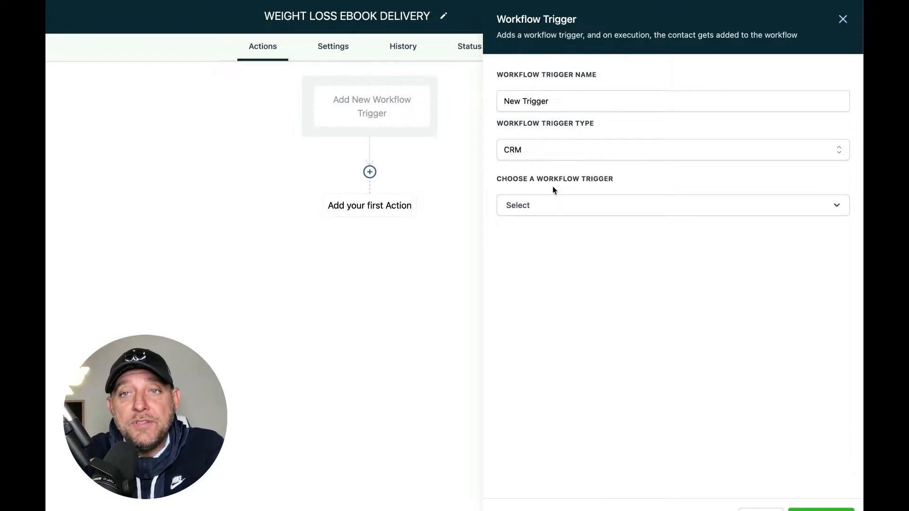
pyautogui.click(523, 210)
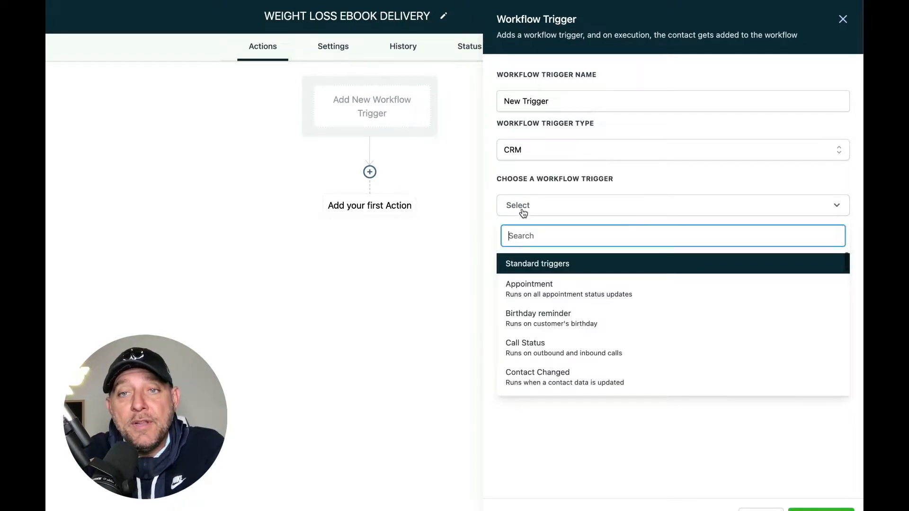
pyautogui.write('FORM')
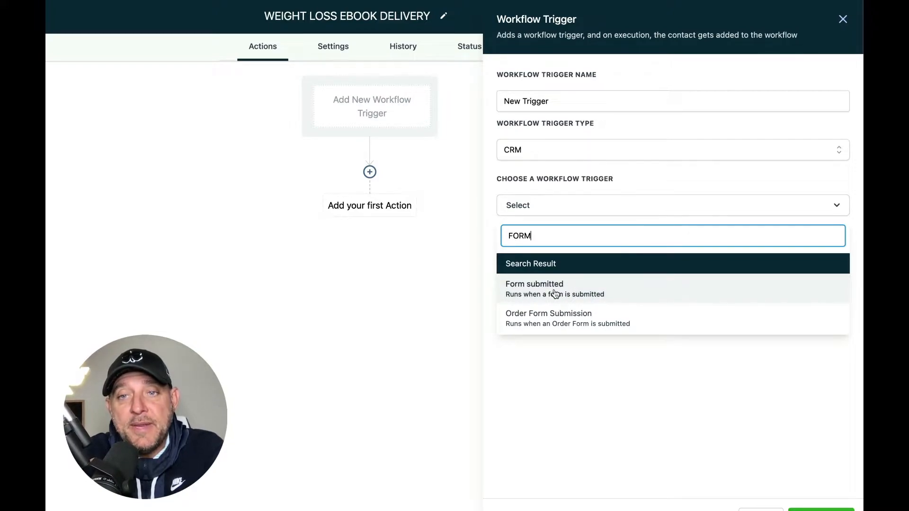
pyautogui.click(525, 299)
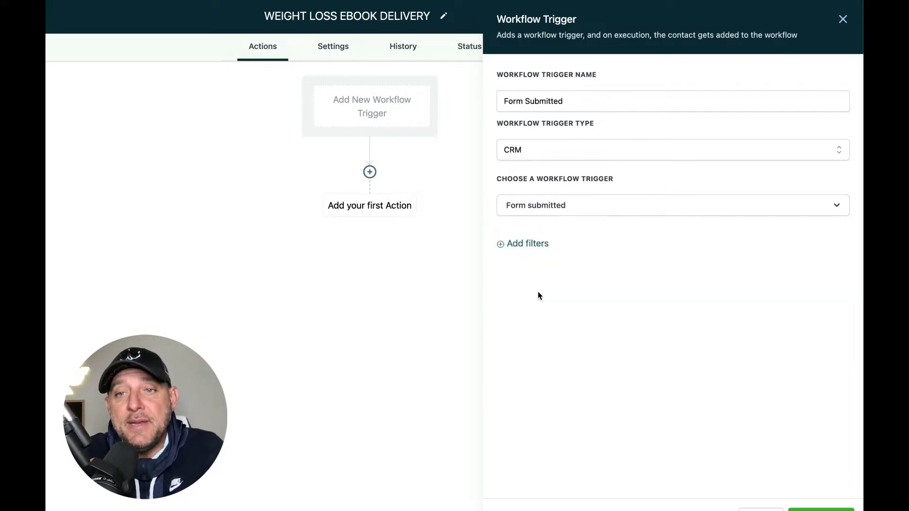
# Add a trigger filter where "Form is" Free Weight Loss eBook
pyautogui.click(525, 245)
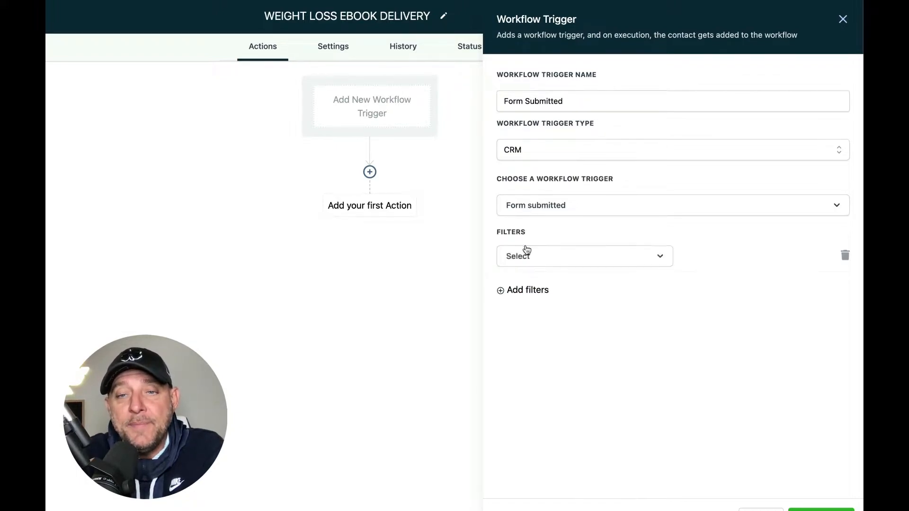
pyautogui.click(527, 260)
pyautogui.click(521, 336)
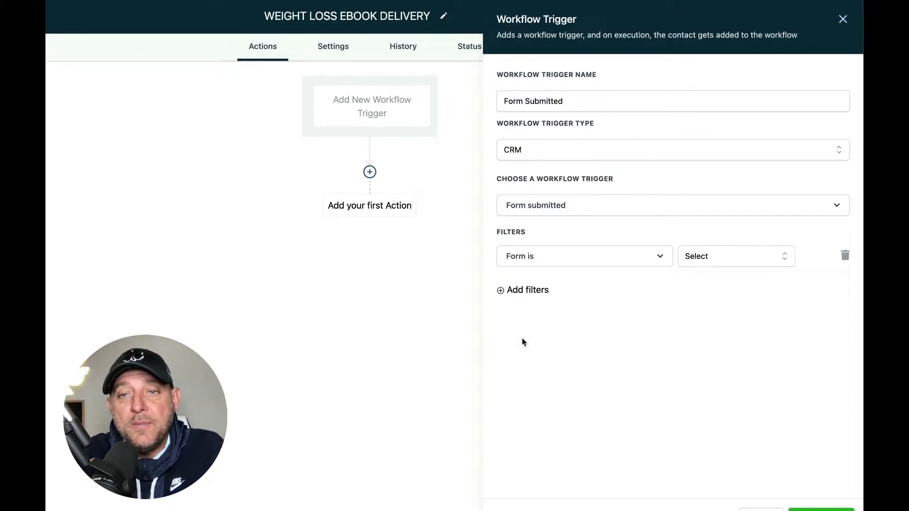
pyautogui.click(695, 257)
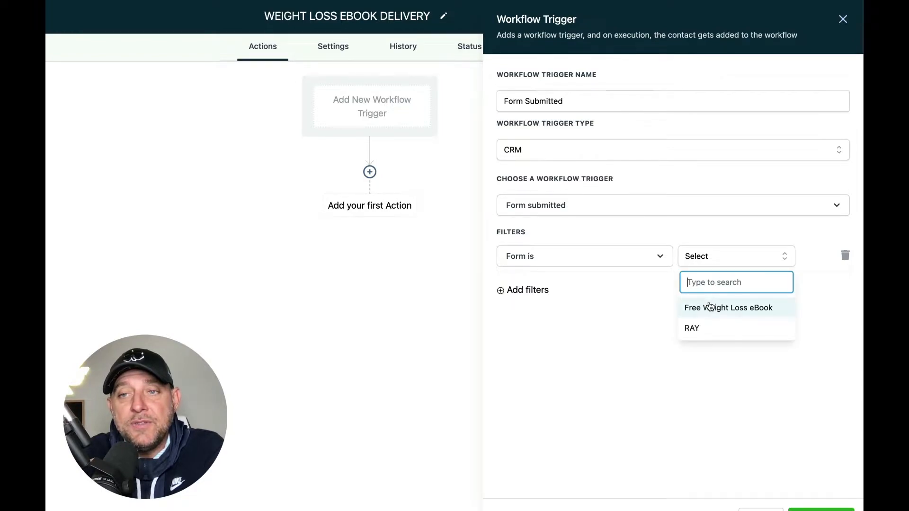
pyautogui.click(723, 309)
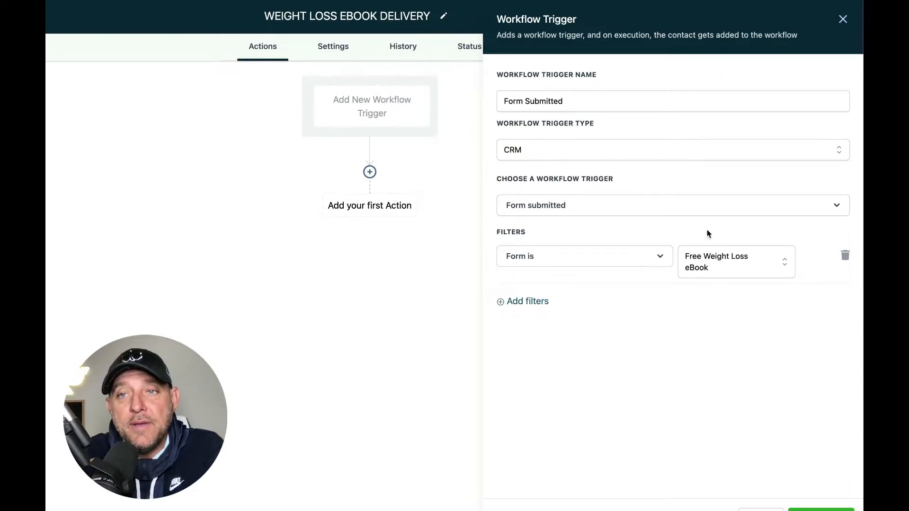
# Name the trigger "Free Weight Loss eBook Form Submitted" and save it
pyautogui.click(499, 97)
pyautogui.write('FREE')
pyautogui.press('BackSpace')
pyautogui.press('BackSpace')
pyautogui.press('BackSpace')
pyautogui.press('BackSpace')
pyautogui.write('Free W')
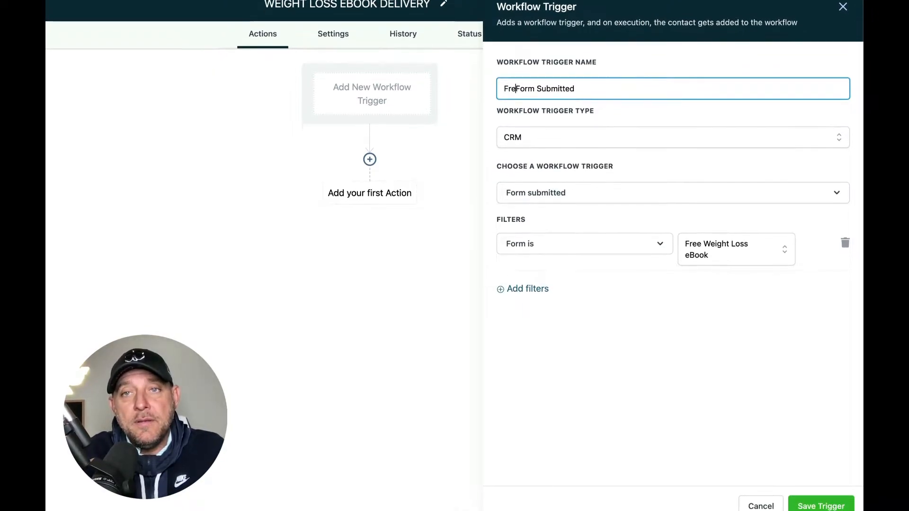
pyautogui.write('eight Loss ')
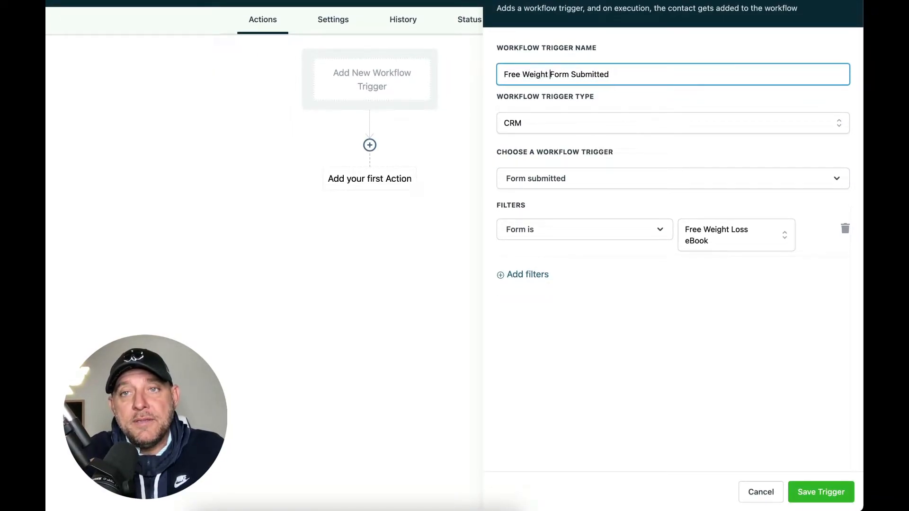
pyautogui.write('eBook')
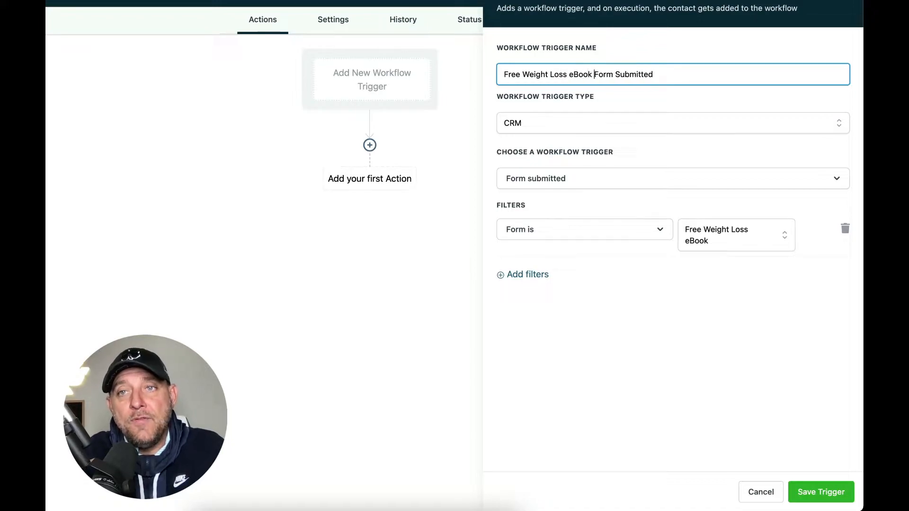
pyautogui.click(816, 490)
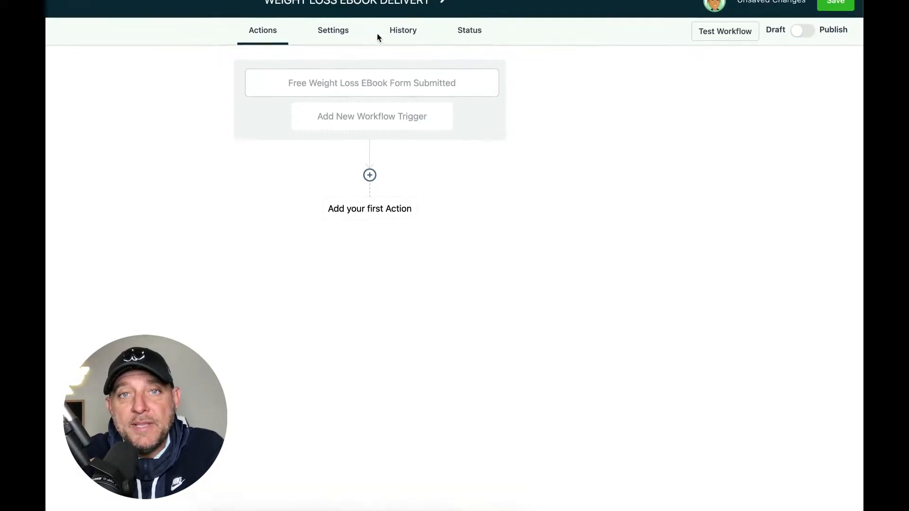
# Add an Add Contact Tag action as the first action, with a new tag "free weight loss ebook"
pyautogui.click(371, 193)
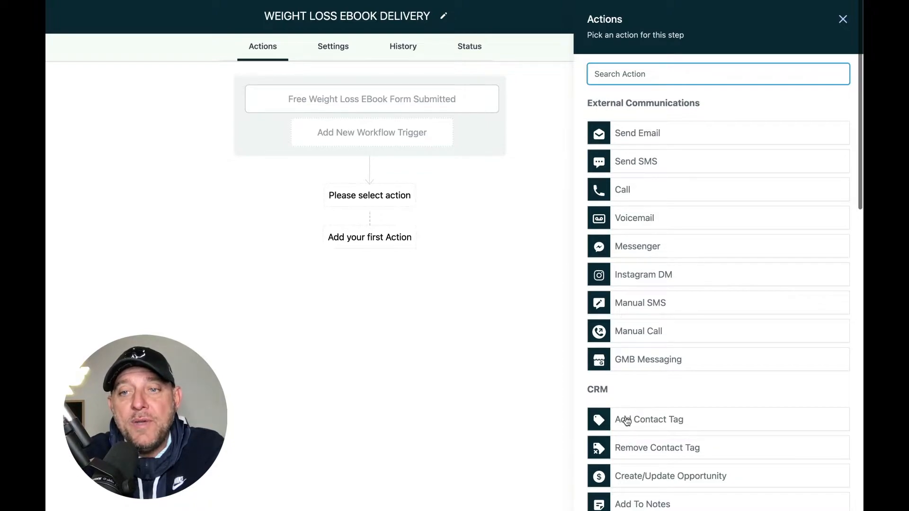
pyautogui.click(651, 420)
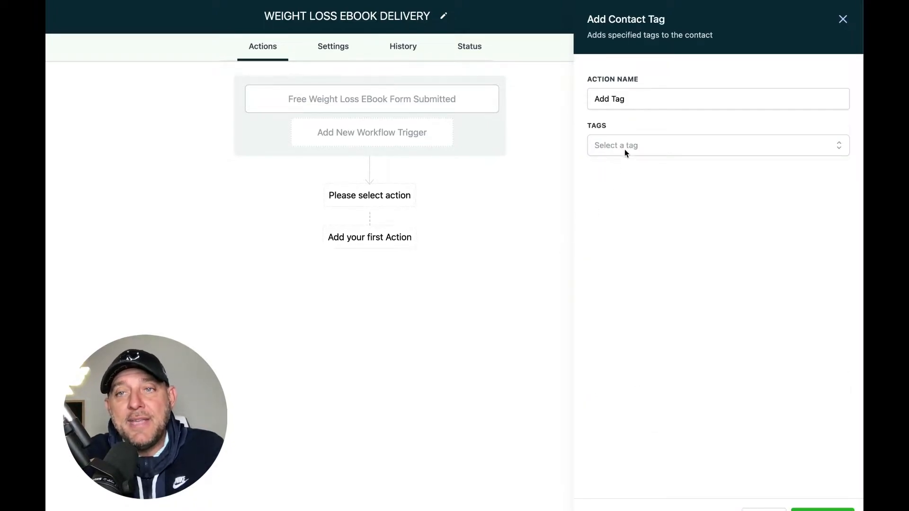
pyautogui.click(625, 148)
pyautogui.write('free weight loss ebook')
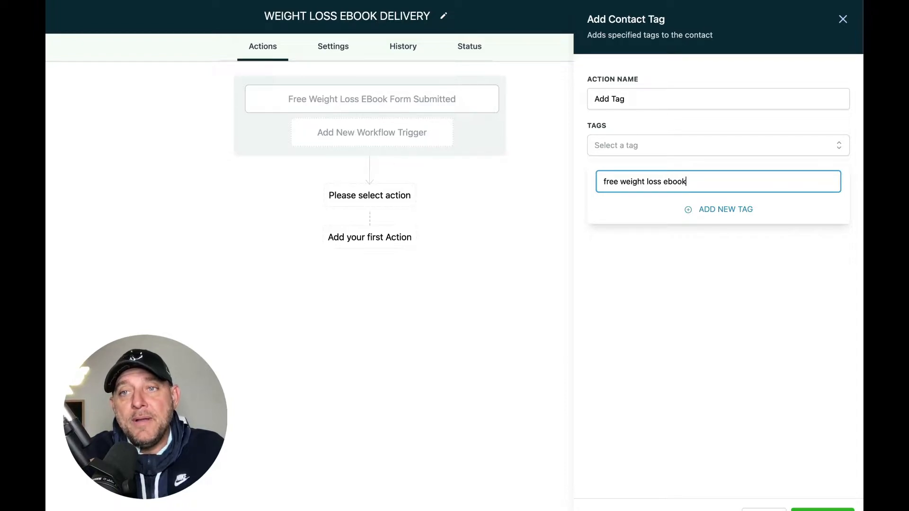
pyautogui.click(716, 210)
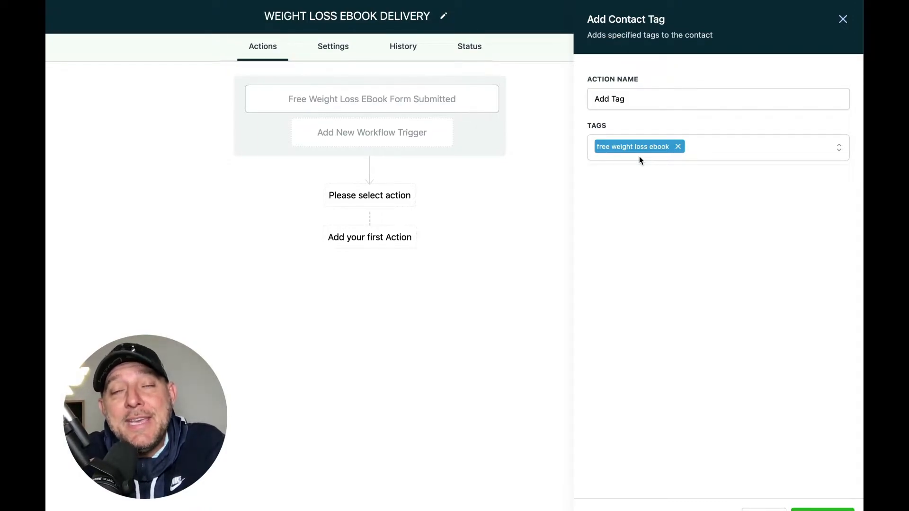
# Name the tag action "Tag: free weight loss ebook" and save it
pyautogui.tripleClick(629, 104)
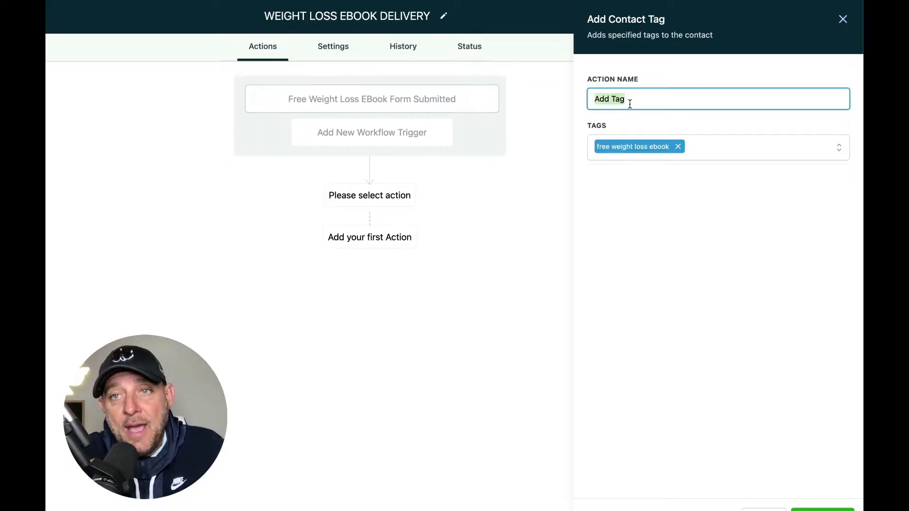
pyautogui.write('Tag: free weight')
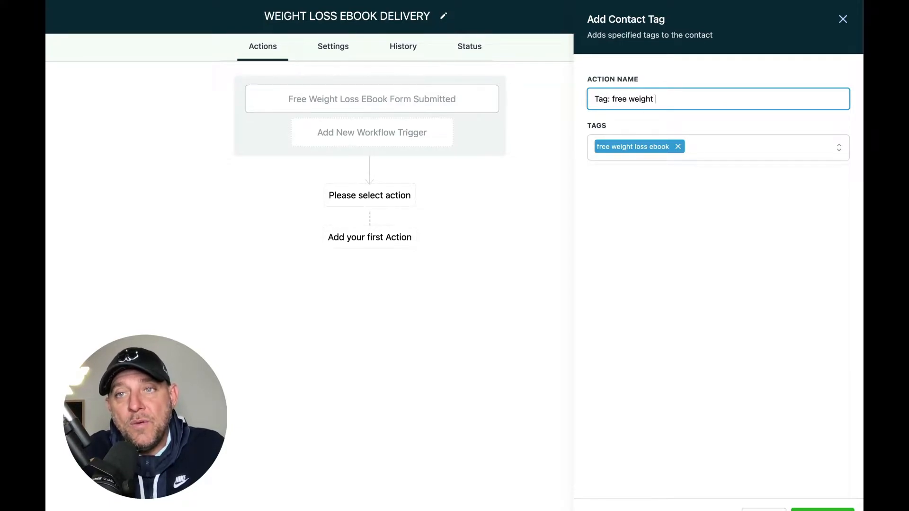
pyautogui.write(' loss ebook')
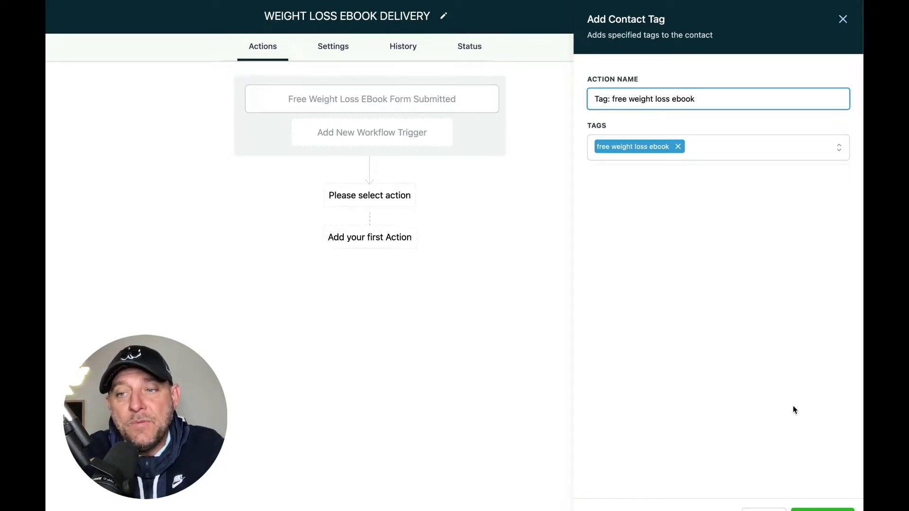
pyautogui.click(822, 509)
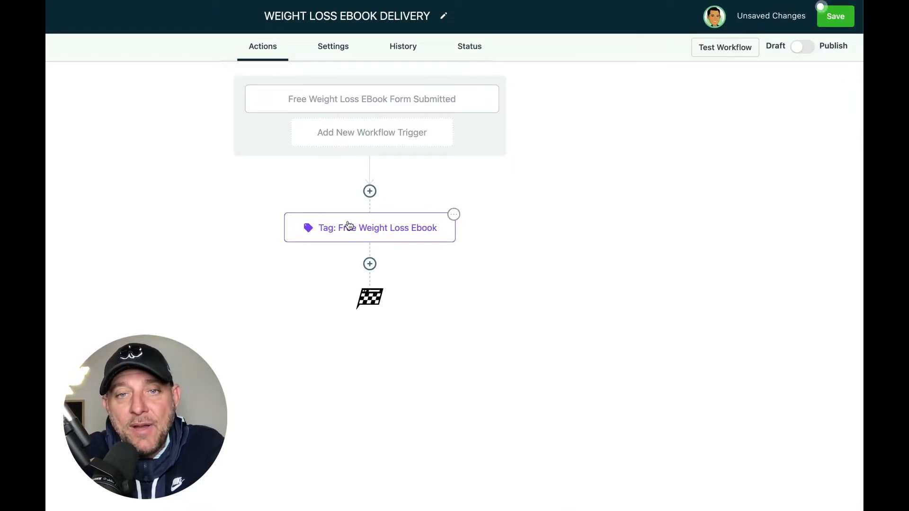
# Add a Send Email action directly after the "Tag: Free Weight Loss Ebook" action
pyautogui.click(369, 265)
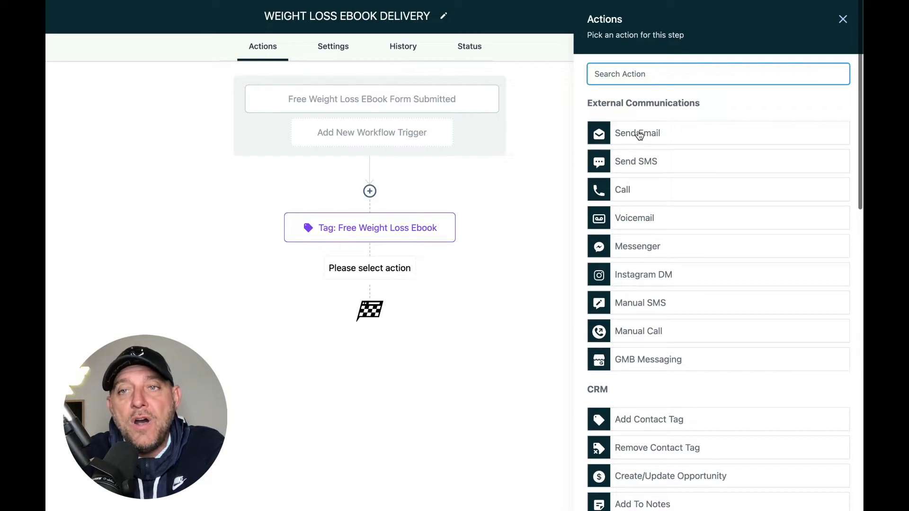
pyautogui.scroll(-3, 629, 188)
pyautogui.scroll(-7, 630, 188)
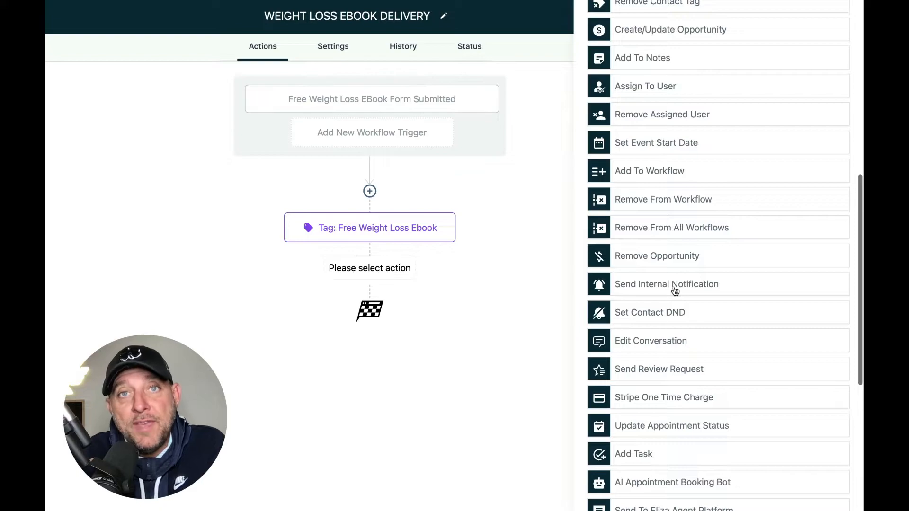
pyautogui.scroll(10, 675, 291)
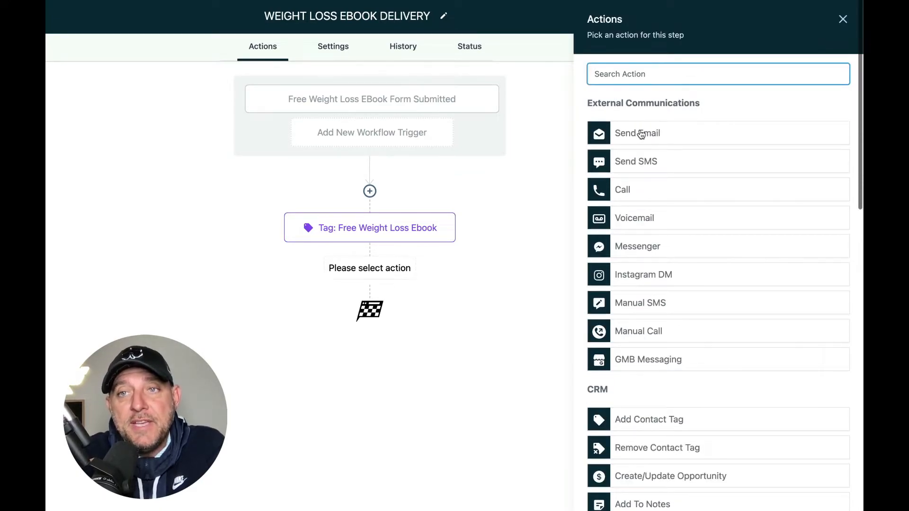
pyautogui.click(641, 135)
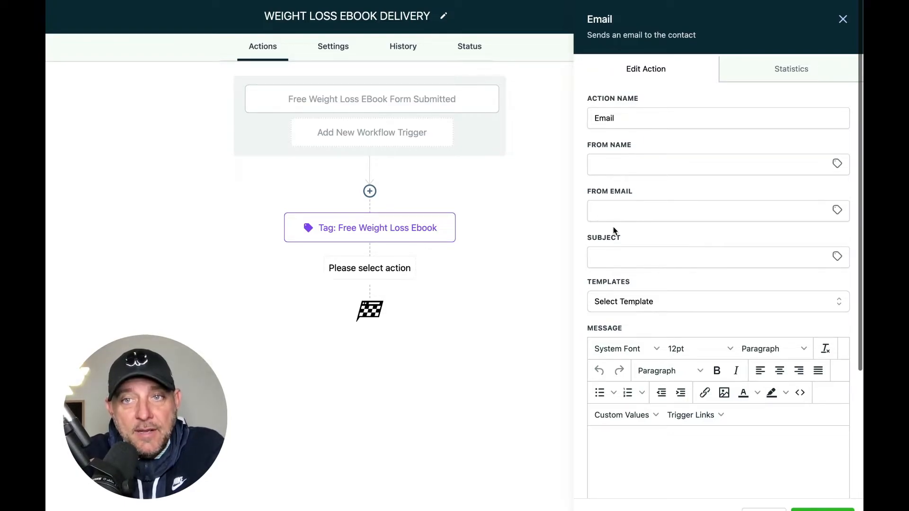
pyautogui.click(611, 164)
pyautogui.click(606, 205)
pyautogui.click(609, 169)
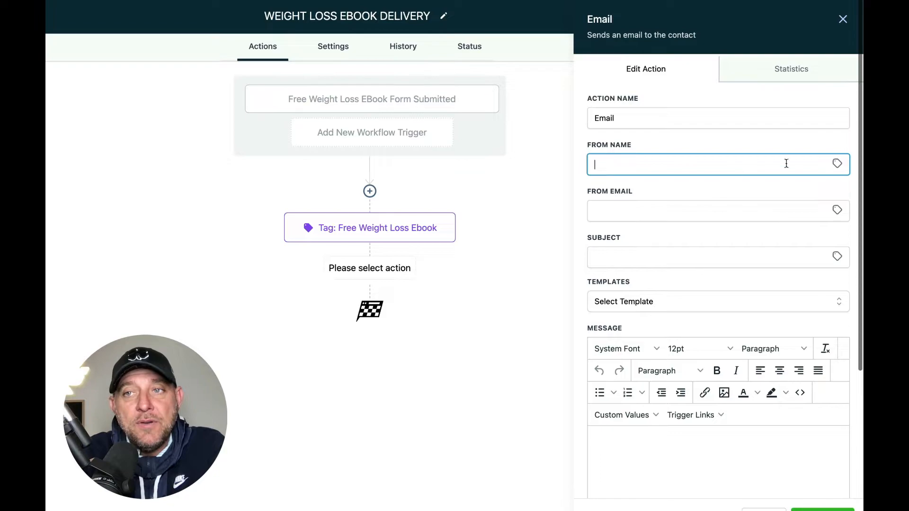
pyautogui.click(837, 163)
pyautogui.scroll(-1, 799, 258)
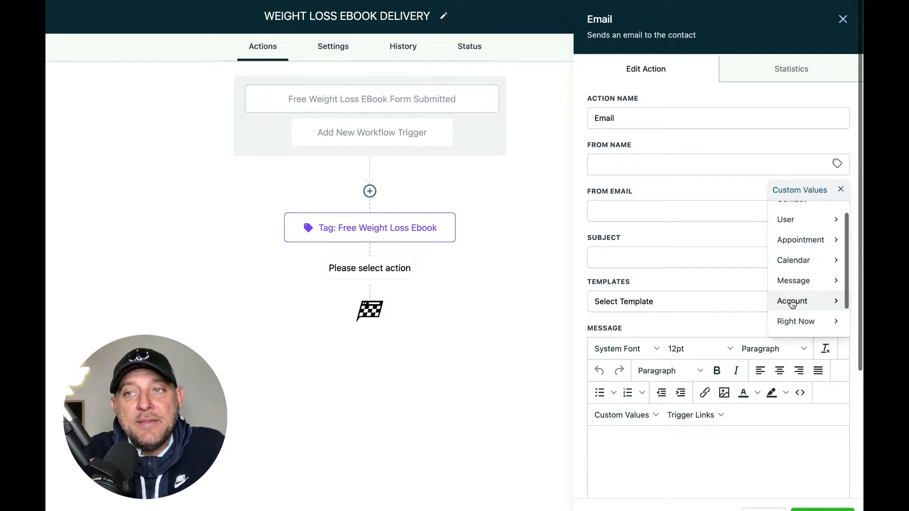
pyautogui.click(837, 165)
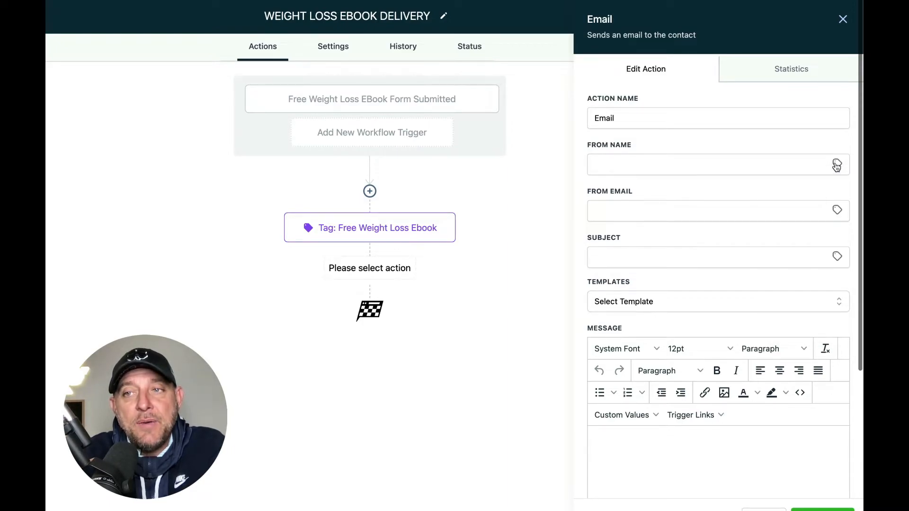
# Set the email's From Name to the account name custom value, {{location.name}}
pyautogui.click(639, 170)
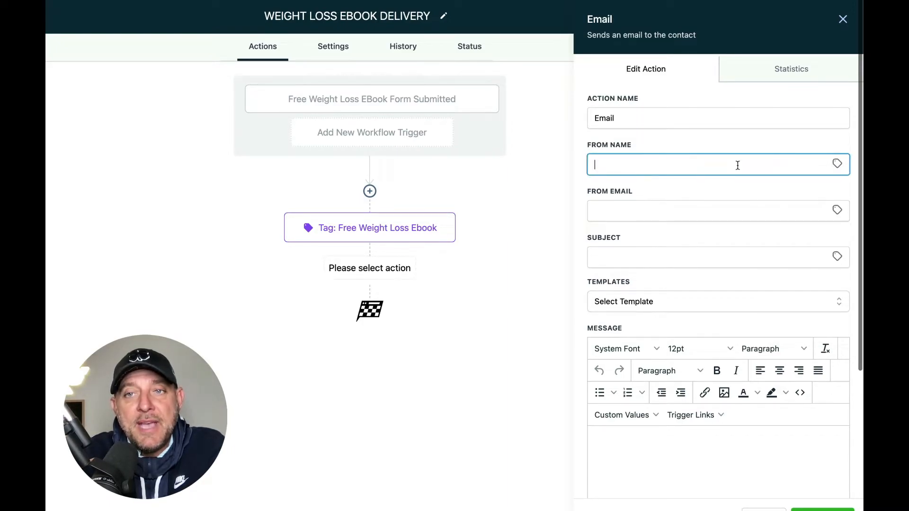
pyautogui.click(838, 165)
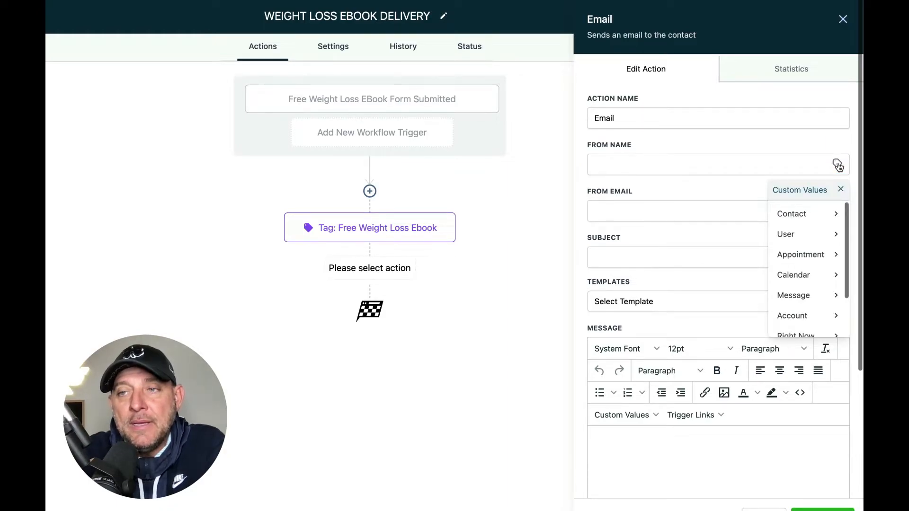
pyautogui.click(797, 320)
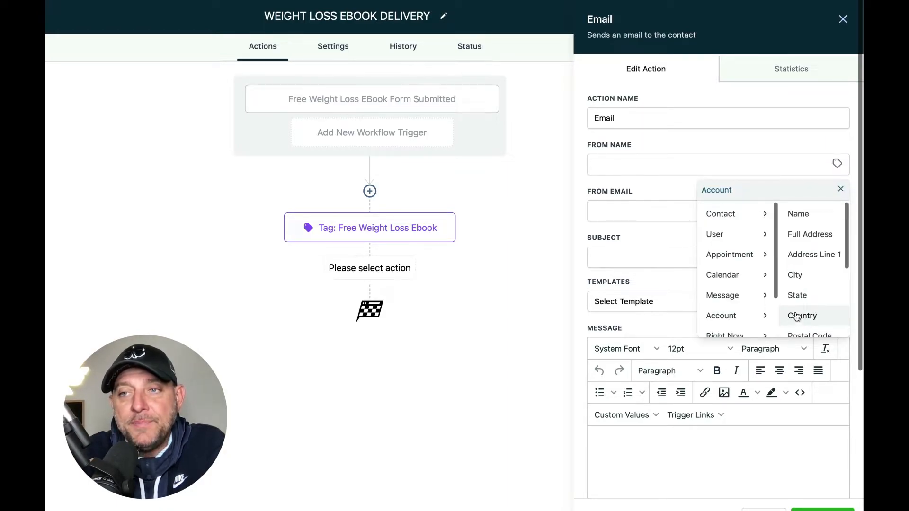
pyautogui.click(807, 210)
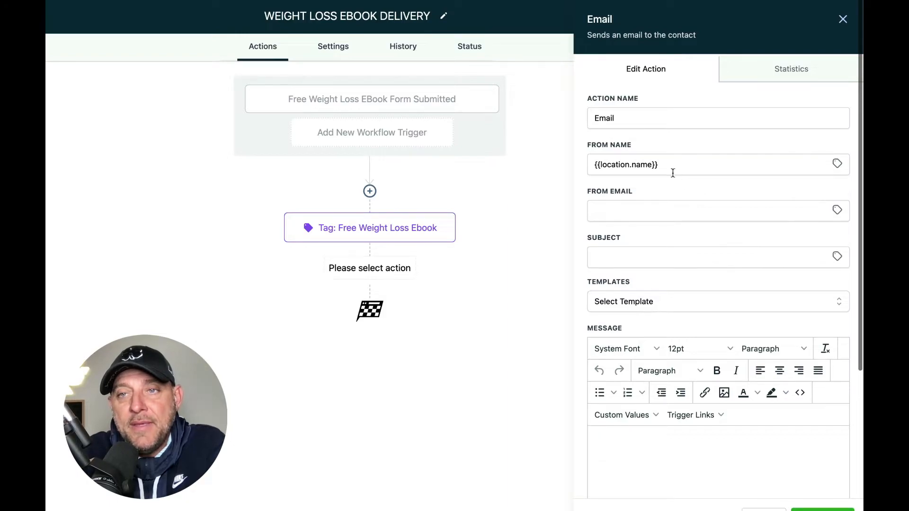
pyautogui.moveTo(592, 165); pyautogui.dragTo(671, 164)
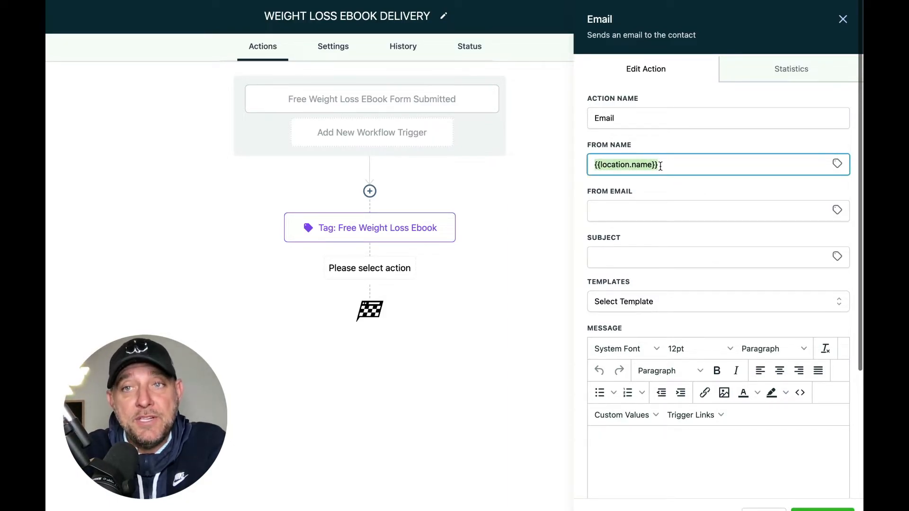
# Set the email's From Email to the account email custom value, {{location.email}}
pyautogui.click(634, 212)
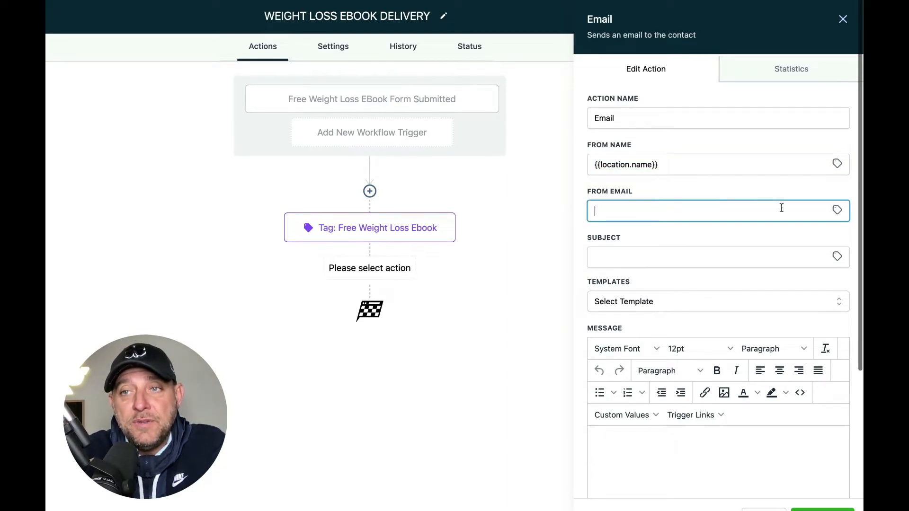
pyautogui.click(837, 210)
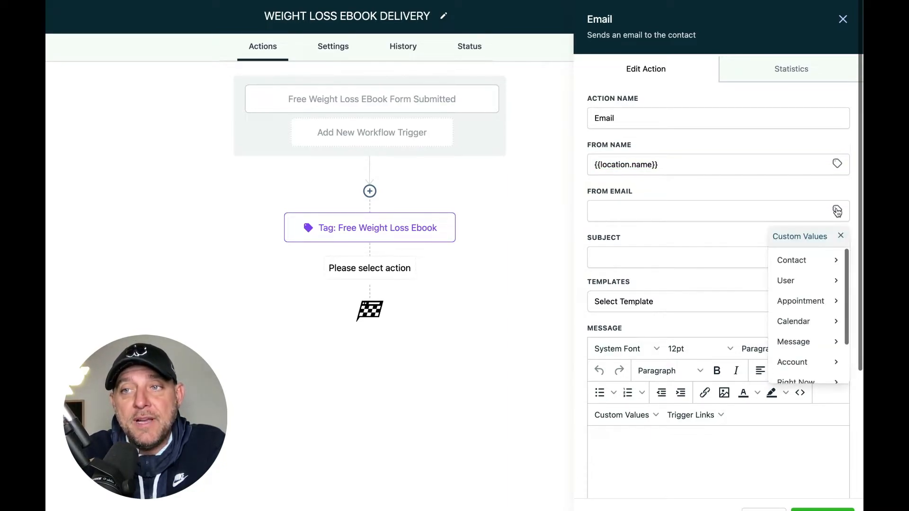
pyautogui.click(795, 362)
pyautogui.scroll(-2, 797, 332)
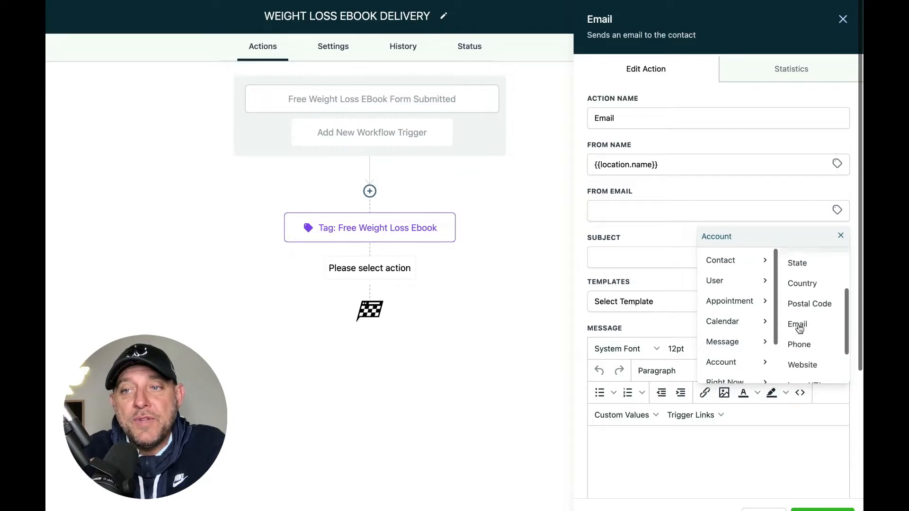
pyautogui.click(798, 328)
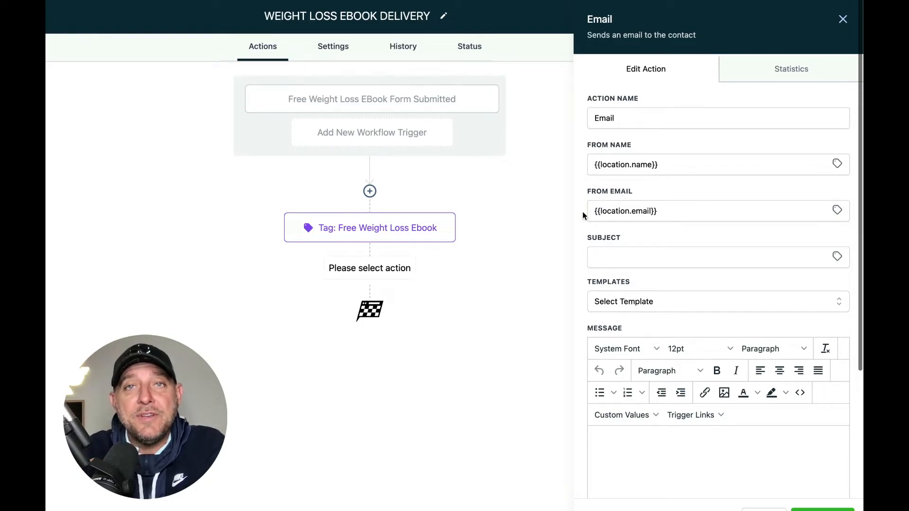
# Enter the email subject "RE: Your Complimentary Weight Loss eBook Has Arrived!"
pyautogui.click(611, 253)
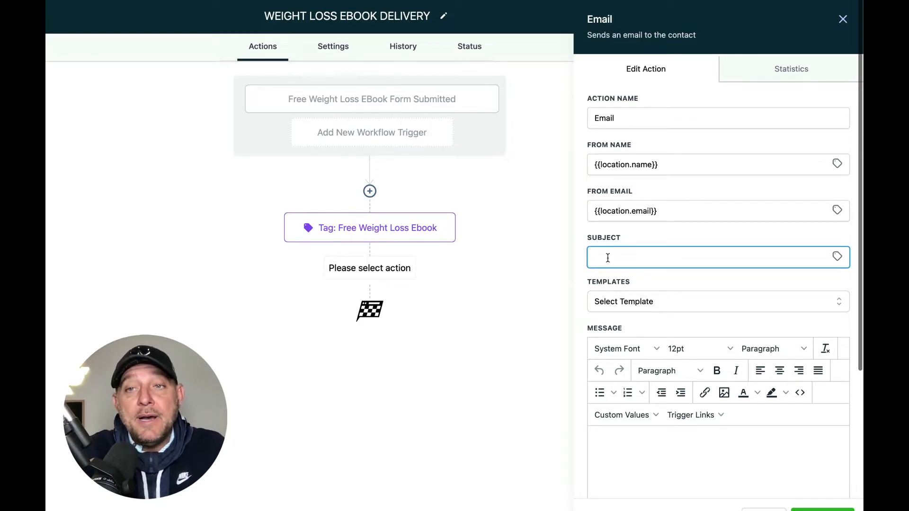
pyautogui.write('RE: Your FRE')
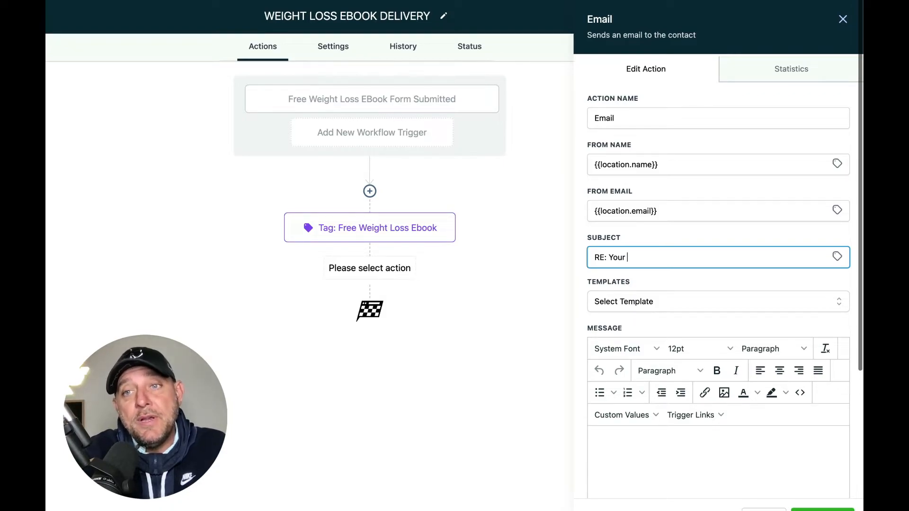
pyautogui.write('ght Loss')
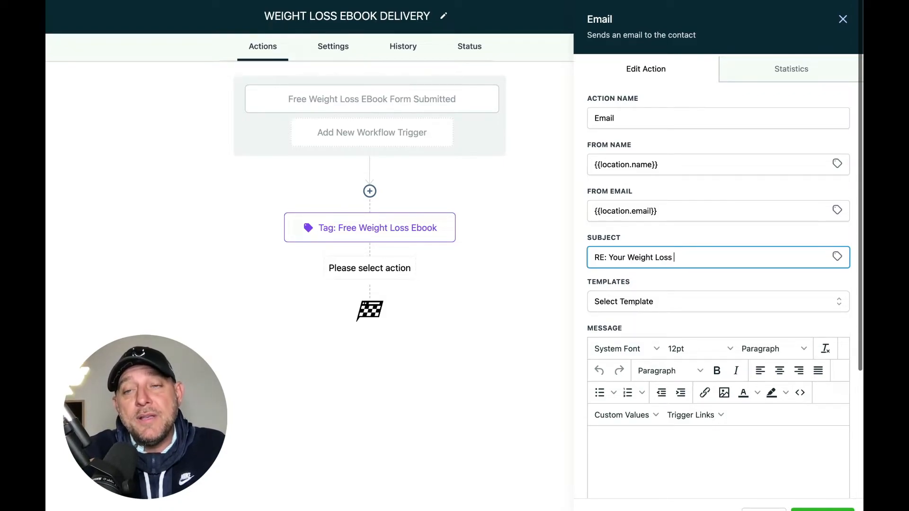
pyautogui.write(' eBook')
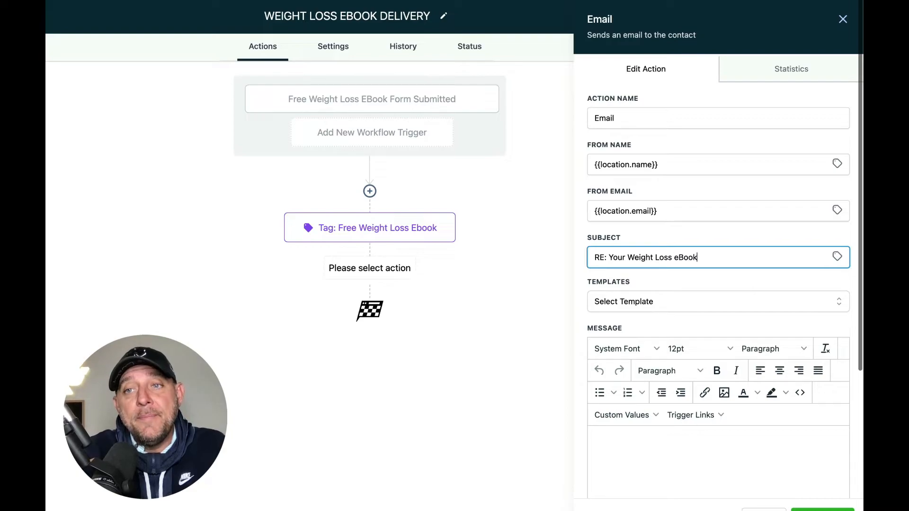
pyautogui.click(627, 257)
pyautogui.write('Comp')
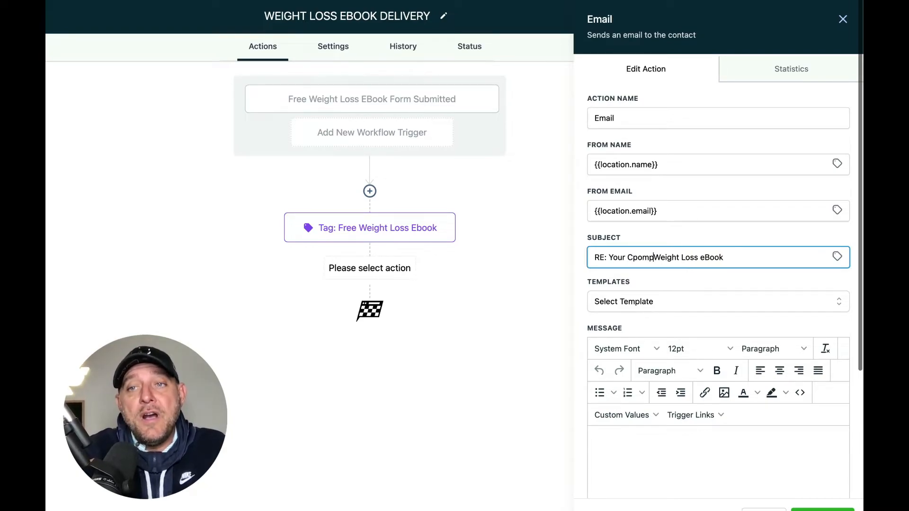
pyautogui.write('limentary Weight')
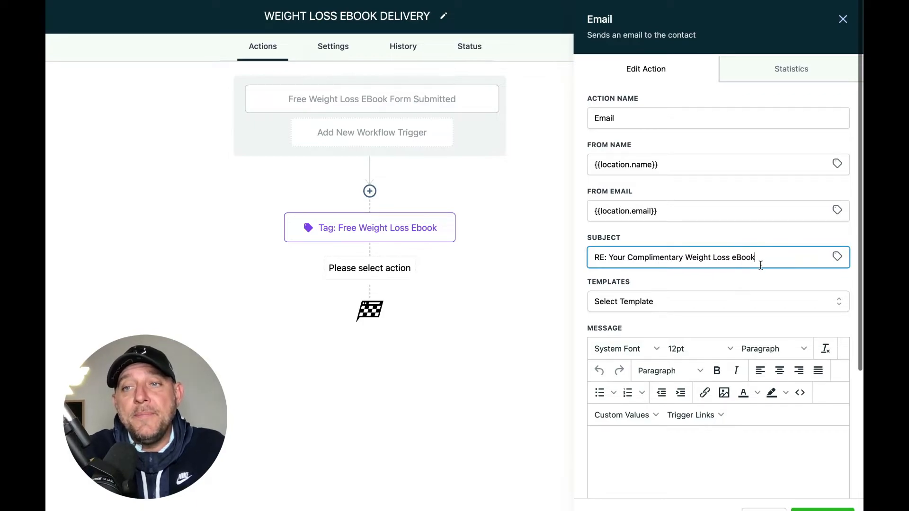
pyautogui.write(' Loss eBook Has')
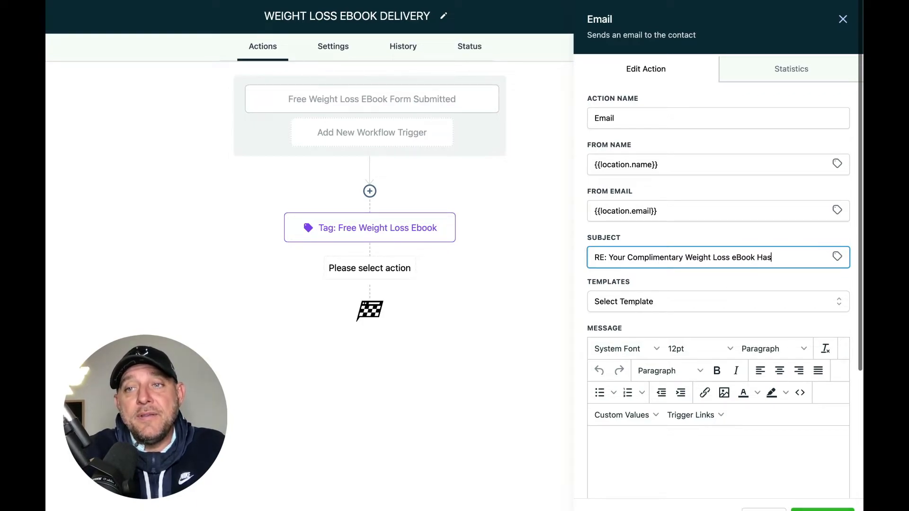
pyautogui.write(' Arrived!')
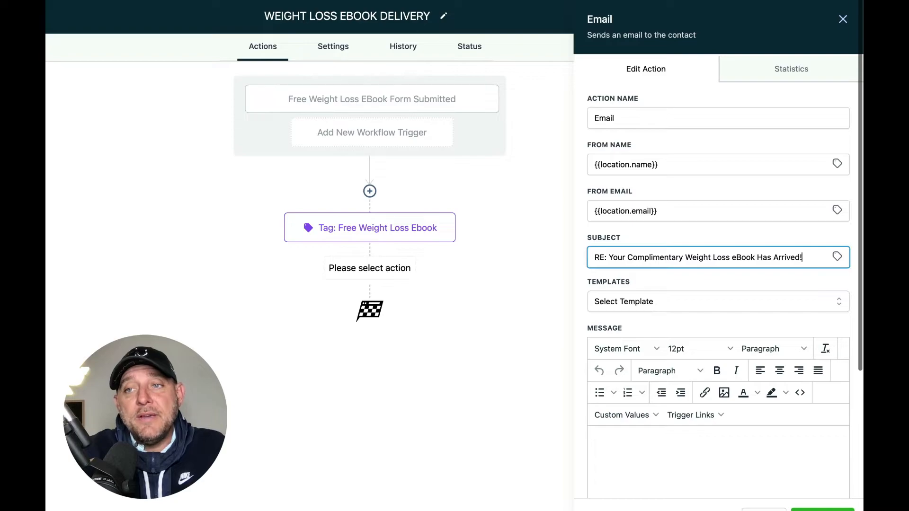
pyautogui.scroll(-2, 680, 239)
pyautogui.moveTo(595, 171); pyautogui.dragTo(813, 165)
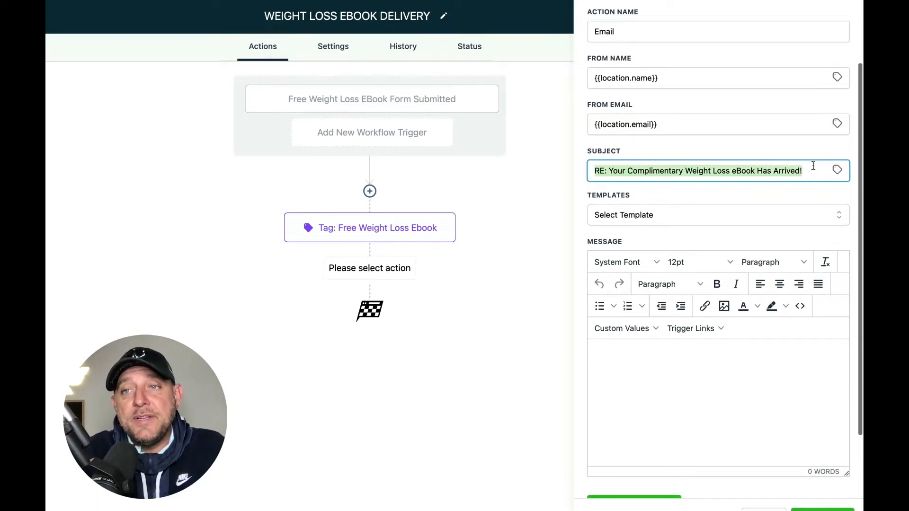
pyautogui.click(634, 357)
pyautogui.scroll(-1, 634, 357)
pyautogui.scroll(-1, 619, 305)
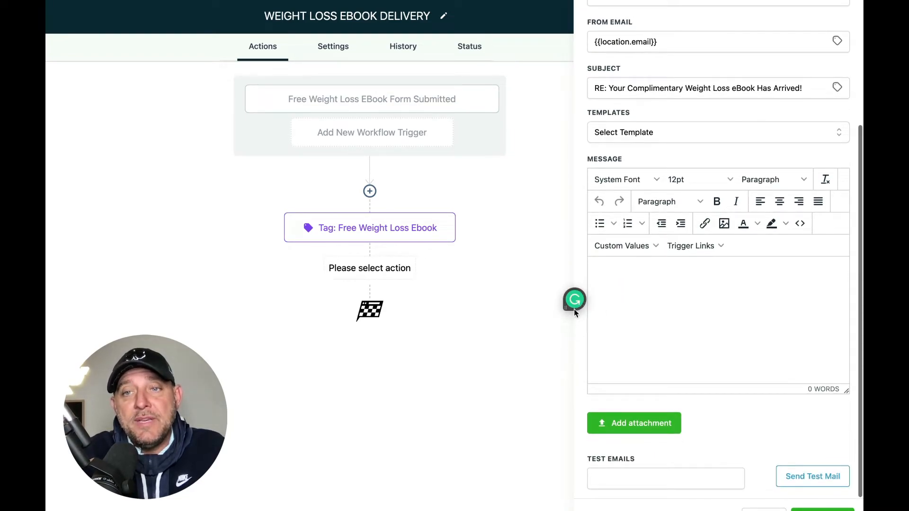
pyautogui.click(799, 1)
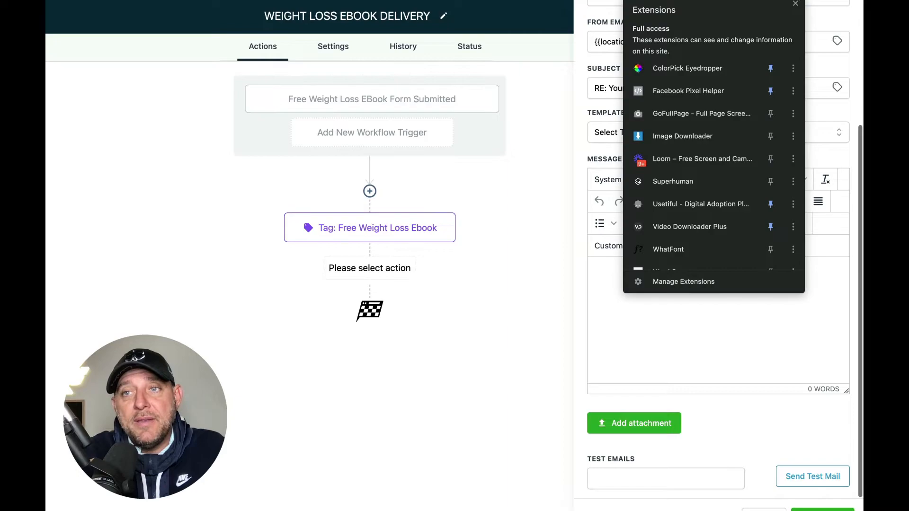
pyautogui.scroll(-3, 694, 228)
pyautogui.scroll(3, 698, 228)
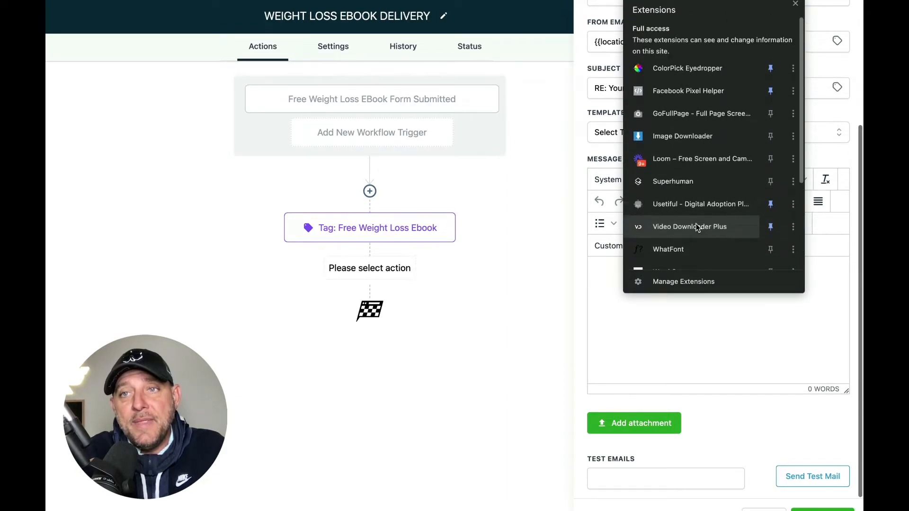
pyautogui.click(796, 4)
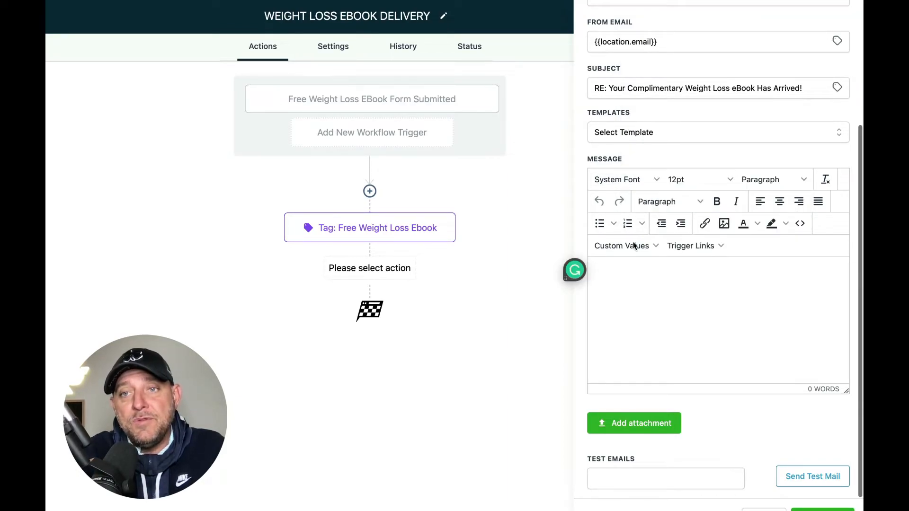
# Begin the email message with the greeting "Hi {{contact.first_name}}.", using the contact's First Name custom value
pyautogui.click(616, 271)
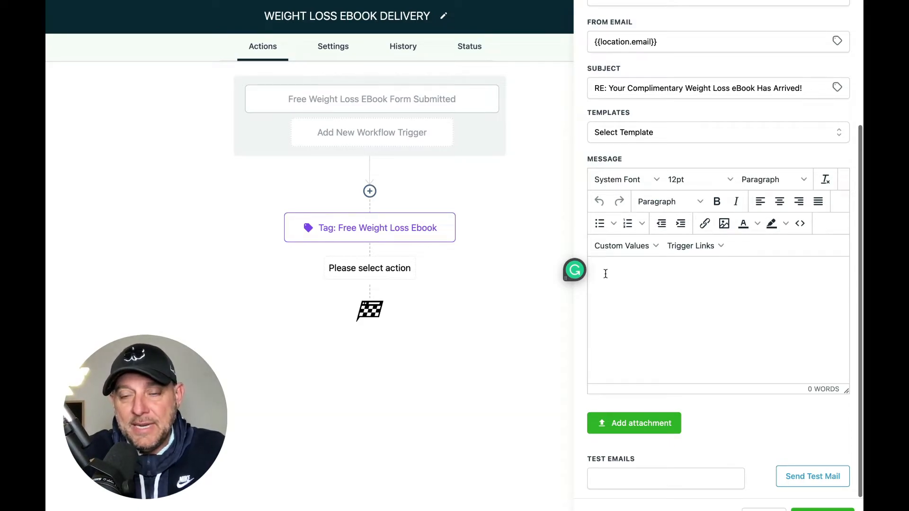
pyautogui.write('Hi')
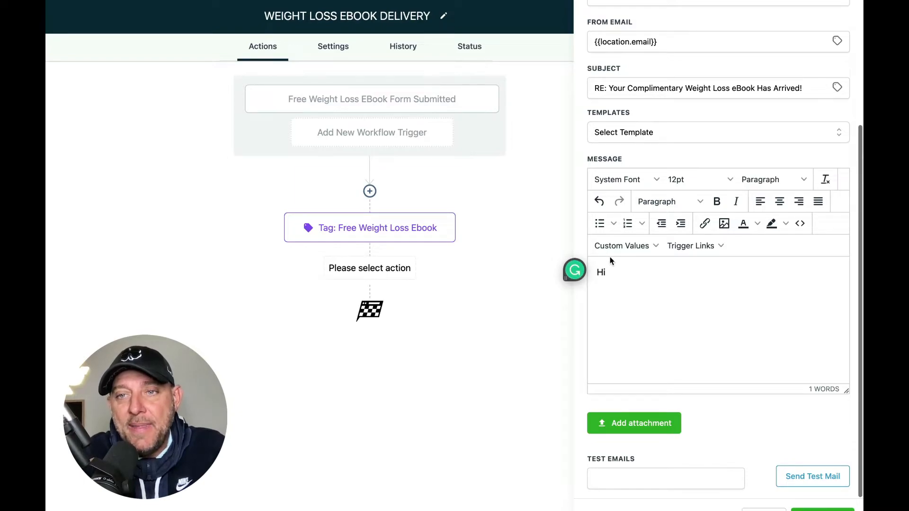
pyautogui.click(626, 246)
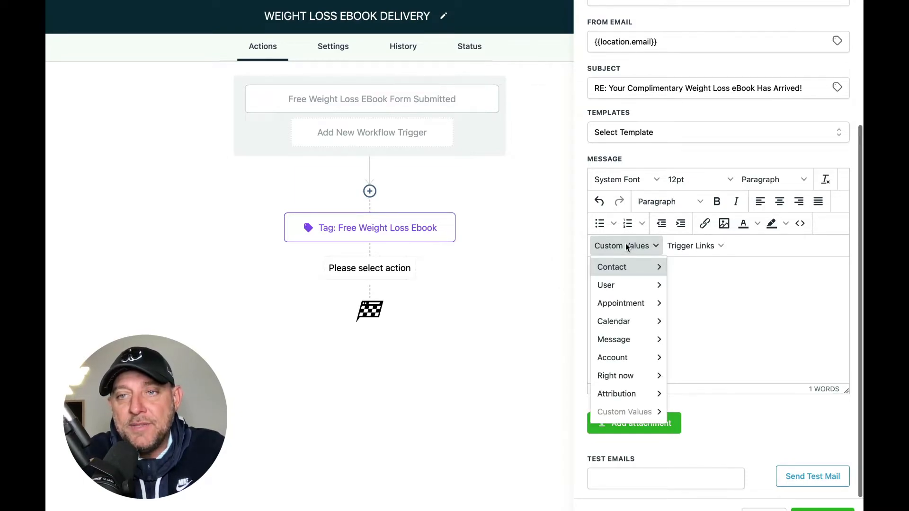
pyautogui.moveTo(618, 268)
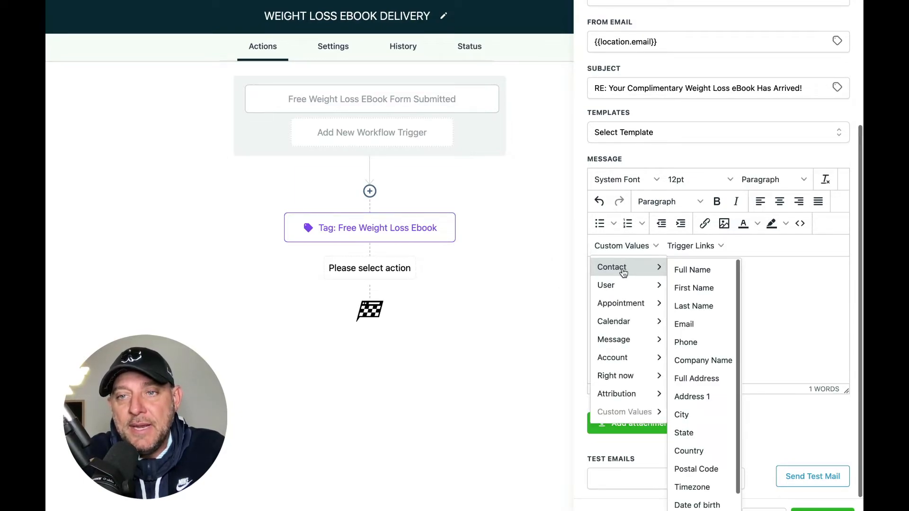
pyautogui.click(684, 287)
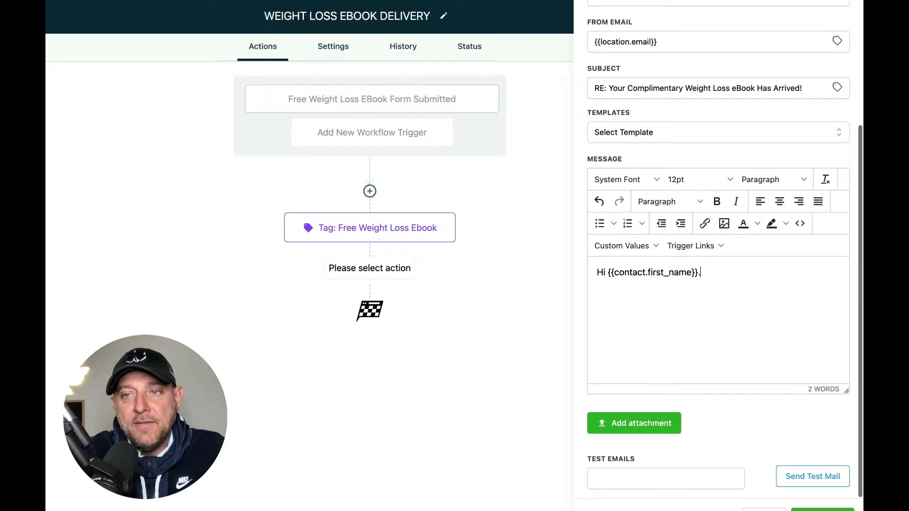
# Add the paragraphs "Thank you for requesting my Weight Loss eBook." and "Here's the link to download the ebook now:" below the greeting
pyautogui.write('hank you f')
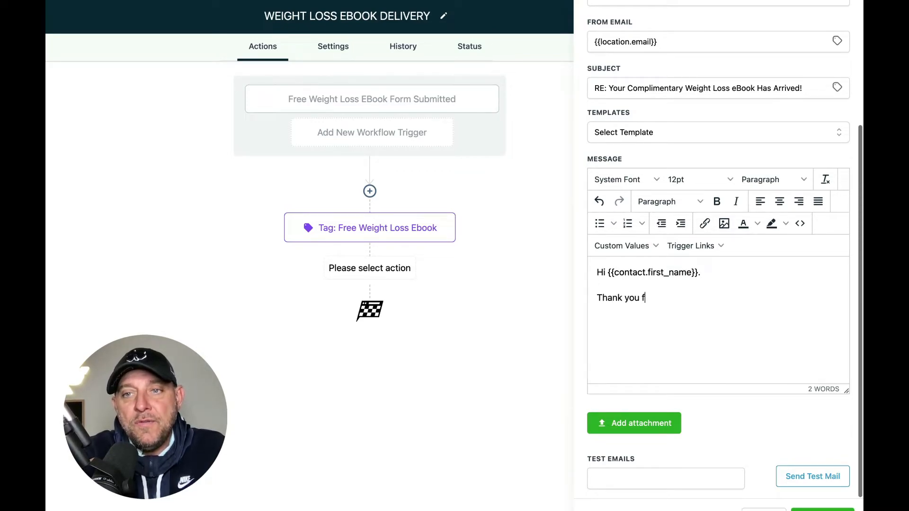
pyautogui.write('or requesting ')
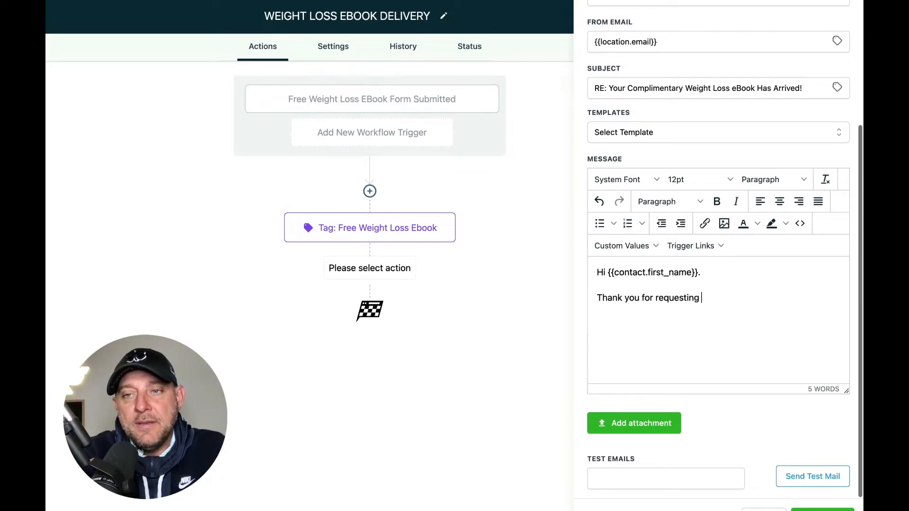
pyautogui.write('my ')
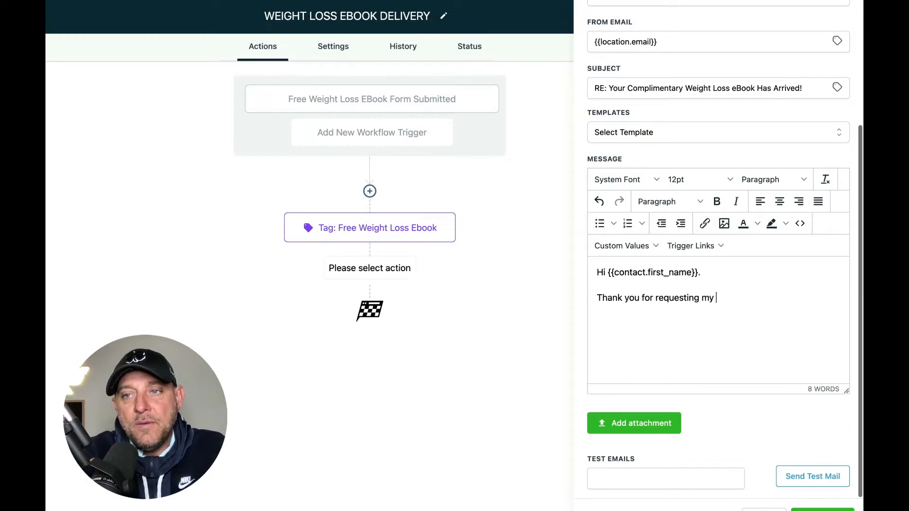
pyautogui.write('Weig')
pyautogui.write('ht Loss eBook. ')
pyautogui.write("Here's the link to")
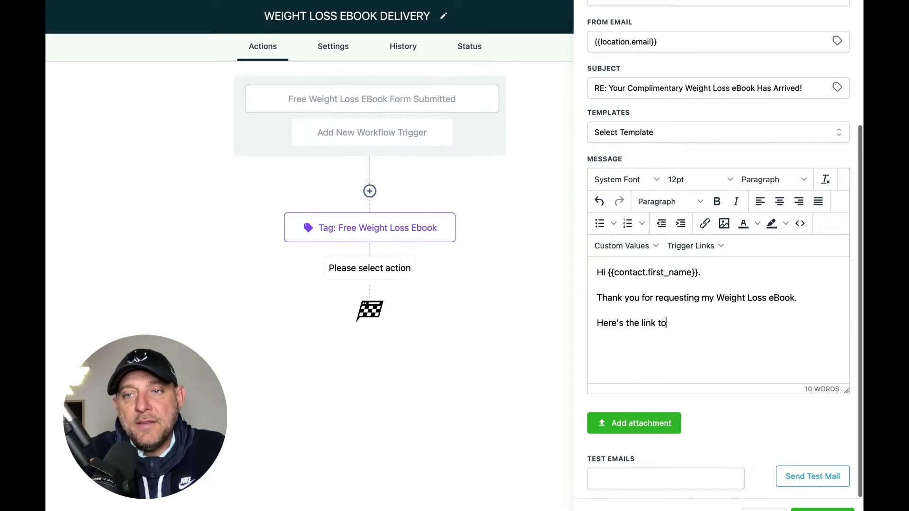
pyautogui.write(' download the ebook now')
pyautogui.press('Return')
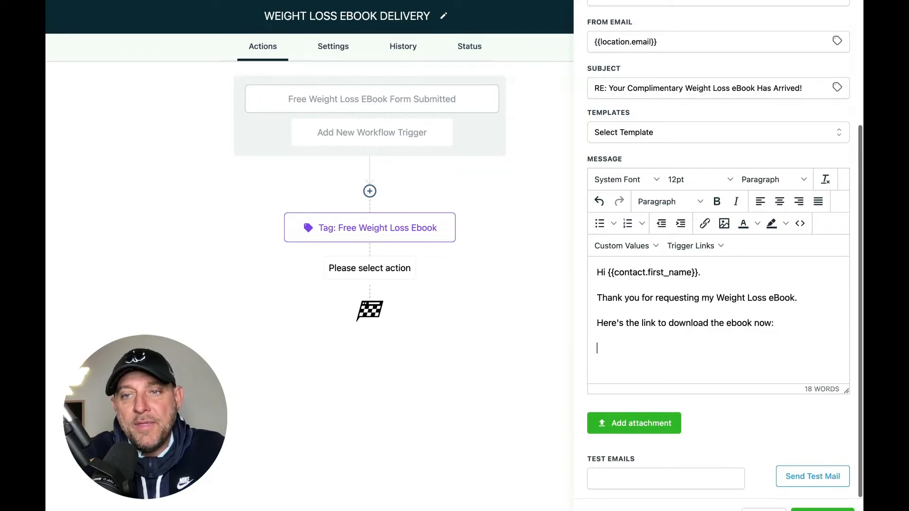
# Insert the Weight Loss eBook trigger link below the download line and cut its code out of the message
pyautogui.click(695, 247)
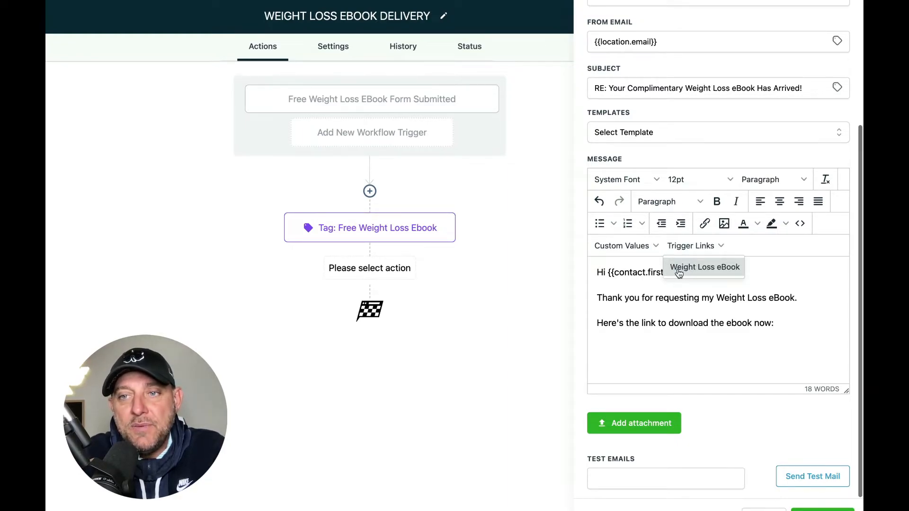
pyautogui.click(712, 268)
pyautogui.moveTo(762, 349); pyautogui.dragTo(595, 350)
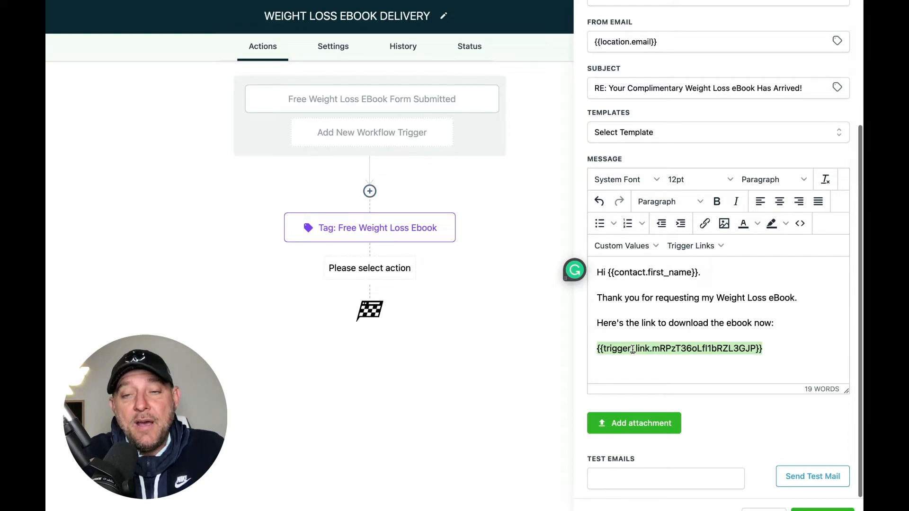
pyautogui.press('BackSpace')
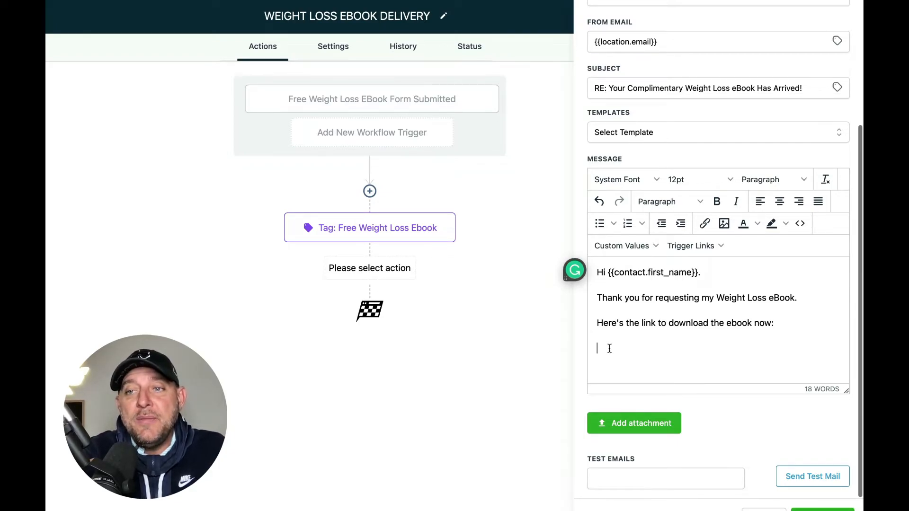
# Write the link text "Get Your Weight Loss eBook Here" on the line below the download sentence
pyautogui.write('Get ')
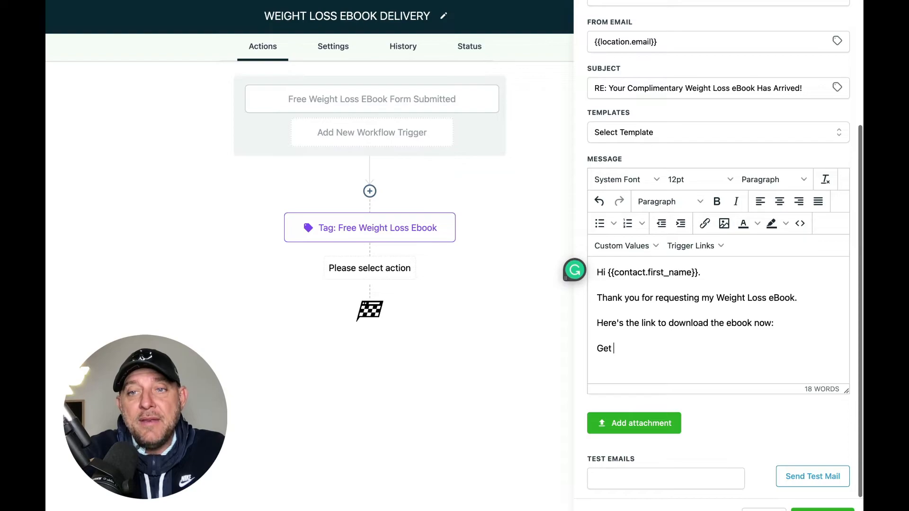
pyautogui.write('Your W')
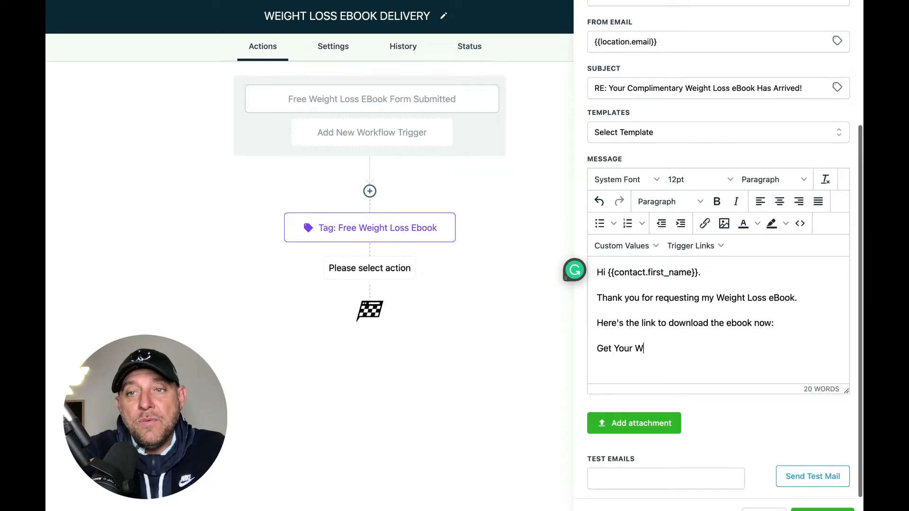
pyautogui.write('eight Loss eb')
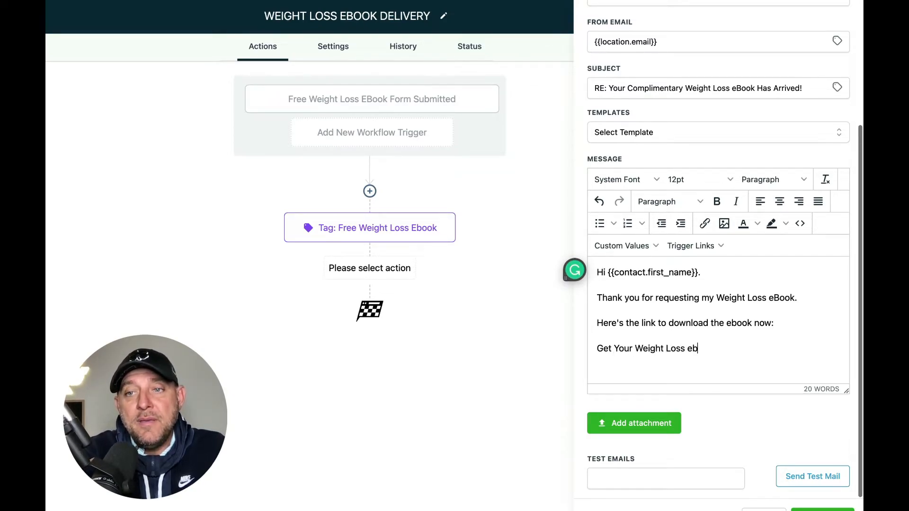
pyautogui.write('Book Here')
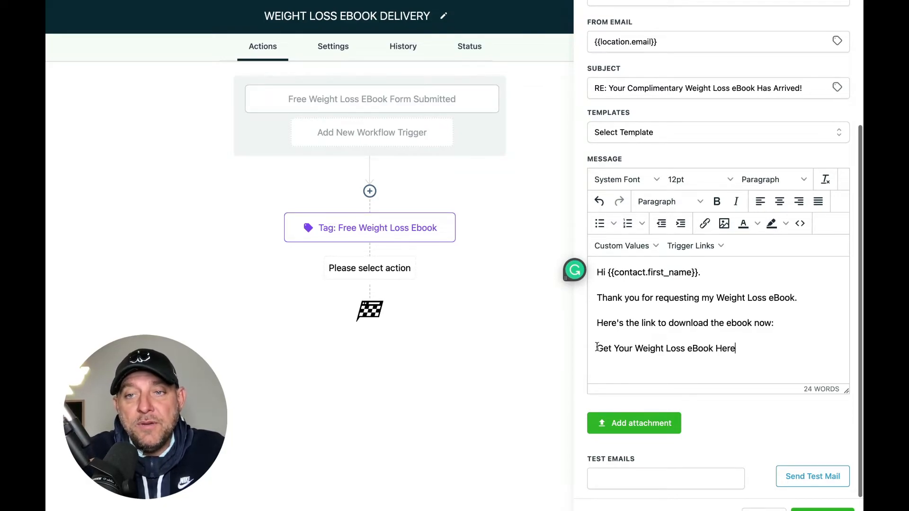
# Link "Get Your Weight Loss eBook Here" to the trigger link code, choosing Weight Loss eBook from the link list
pyautogui.moveTo(597, 348); pyautogui.dragTo(737, 350)
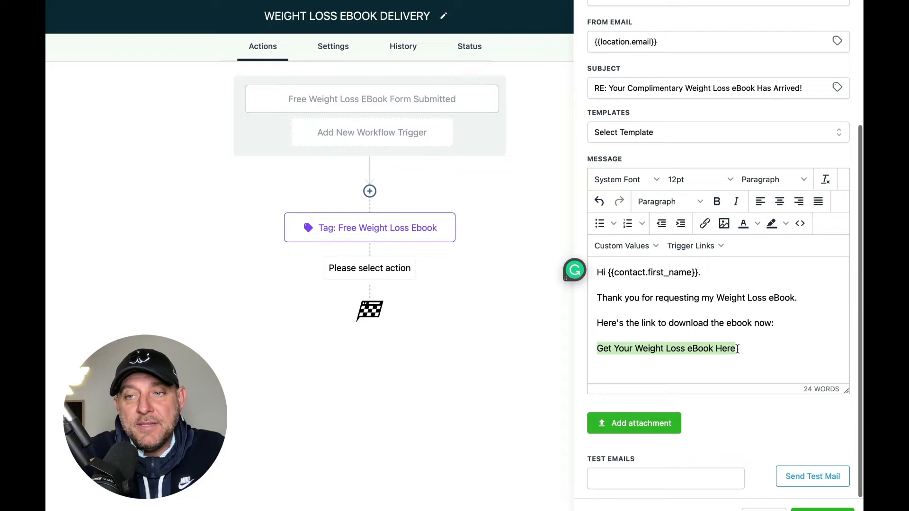
pyautogui.click(705, 224)
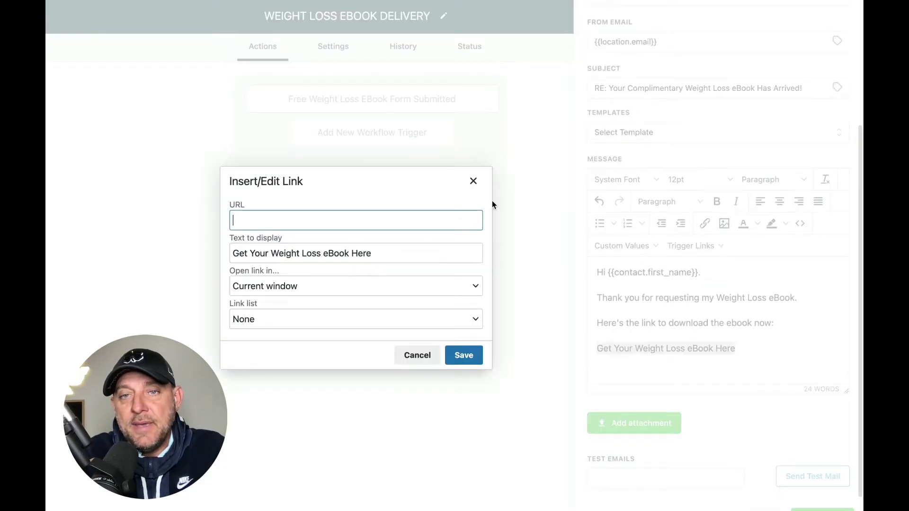
pyautogui.write('{{trigger_link.mRPzT36dLfl1bRZL3GJP}}')
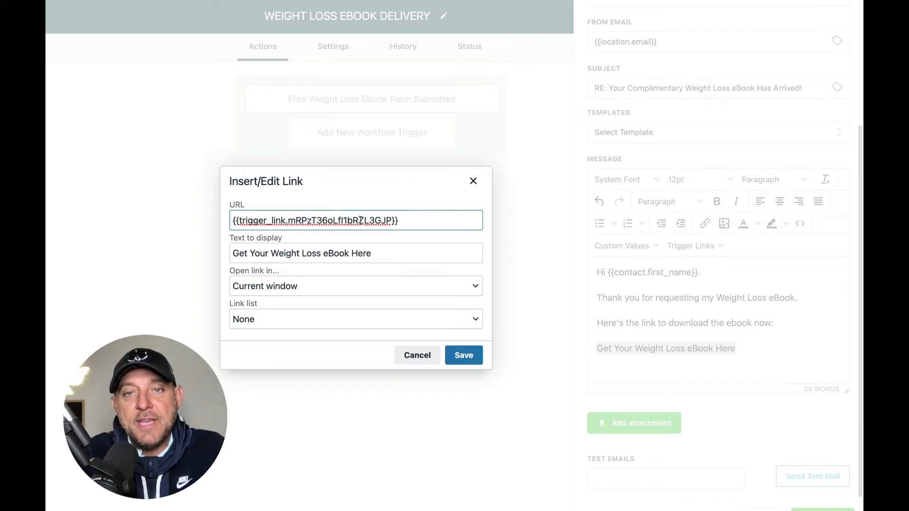
pyautogui.click(304, 324)
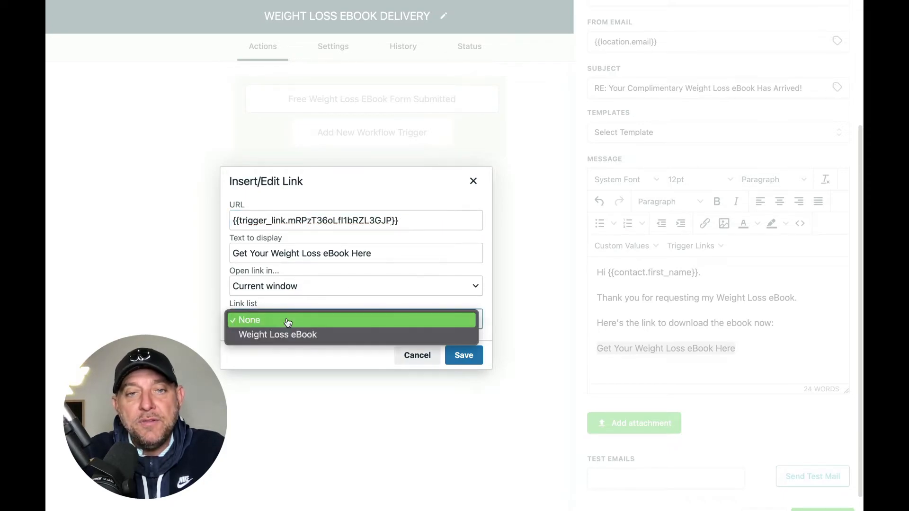
pyautogui.click(278, 335)
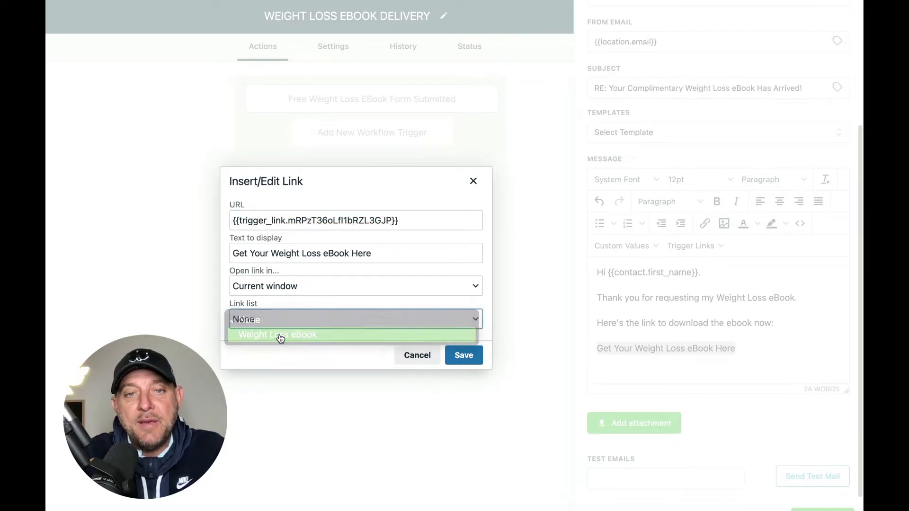
pyautogui.click(459, 358)
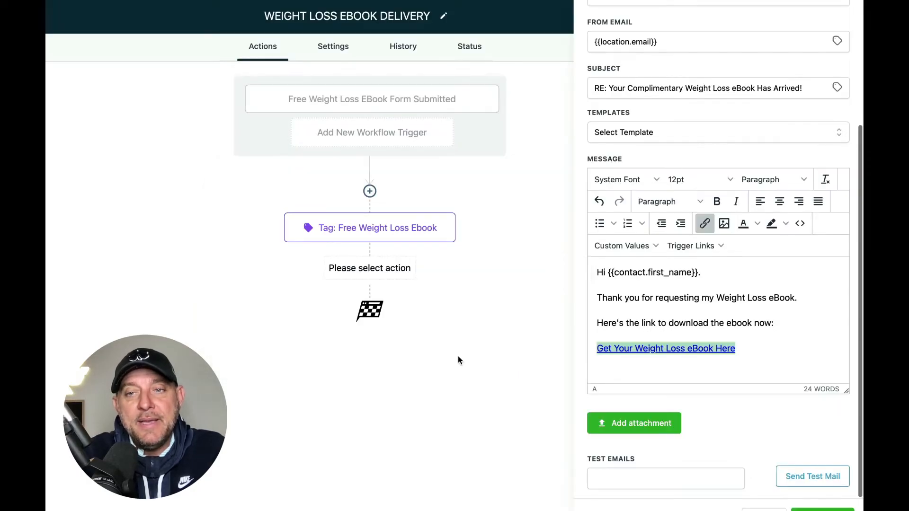
# Add the closing paragraphs "If you have any questions reach out." and "Talk with you soon!" below the link
pyautogui.click(743, 350)
pyautogui.press('Return')
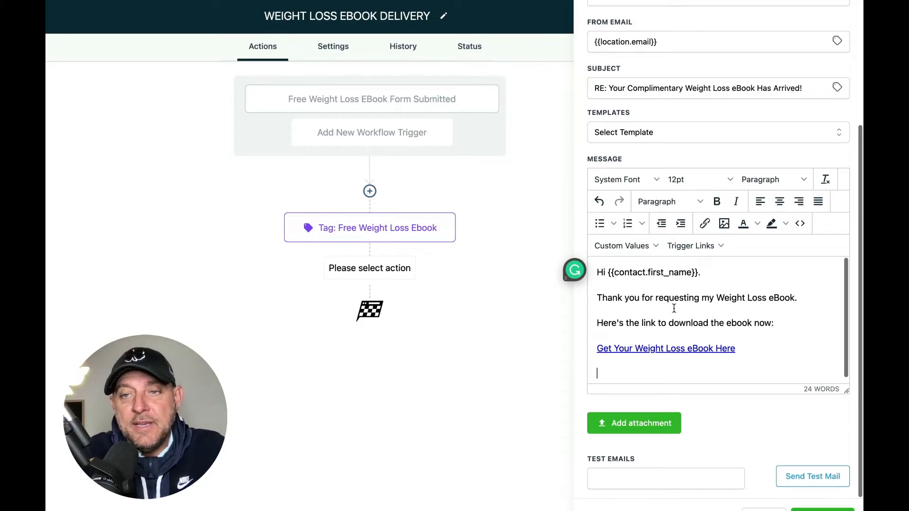
pyautogui.scroll(-1, 673, 308)
pyautogui.scroll(1, 646, 281)
pyautogui.write('If you have any questions rach o')
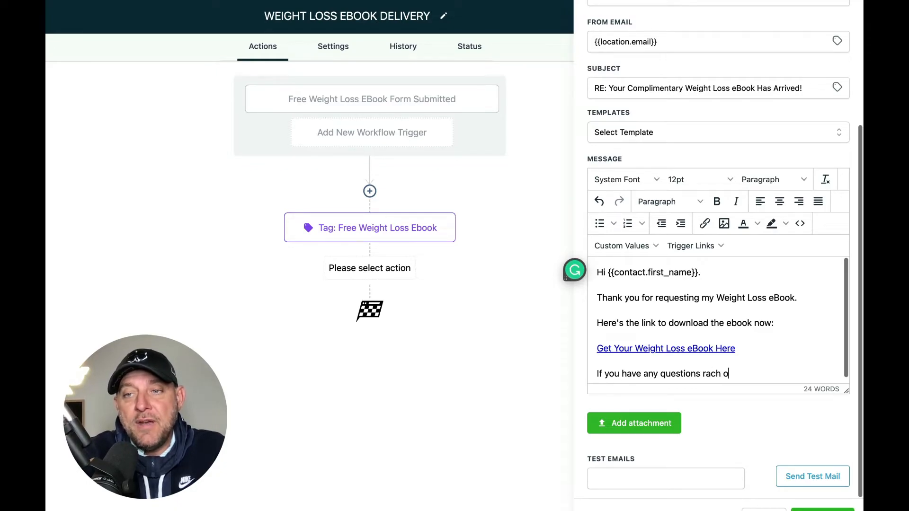
pyautogui.press('BackSpace')
pyautogui.press('BackSpace')
pyautogui.press('BackSpace')
pyautogui.press('BackSpace')
pyautogui.press('BackSpace')
pyautogui.press('BackSpace')
pyautogui.write('reach out.')
pyautogui.press('Return')
pyautogui.write('Talk with you soon')
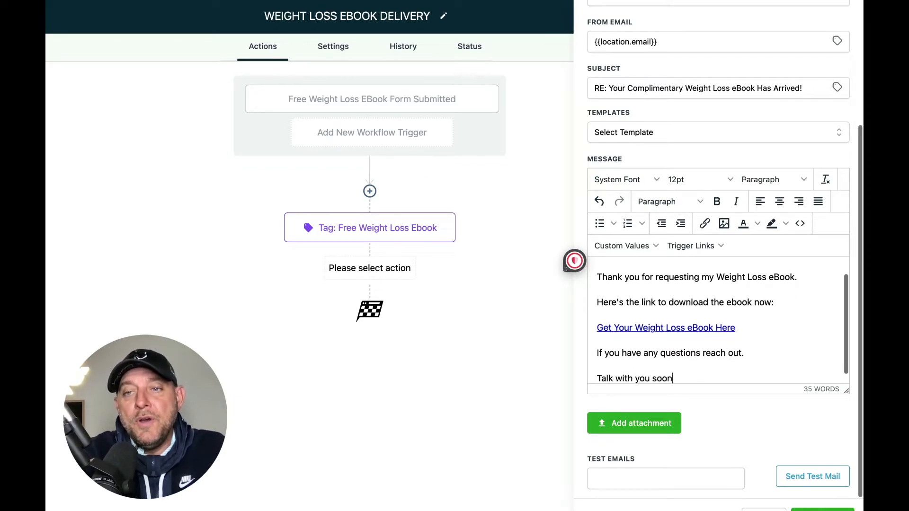
pyautogui.write('!')
pyautogui.press('Return')
pyautogui.scroll(2, 680, 289)
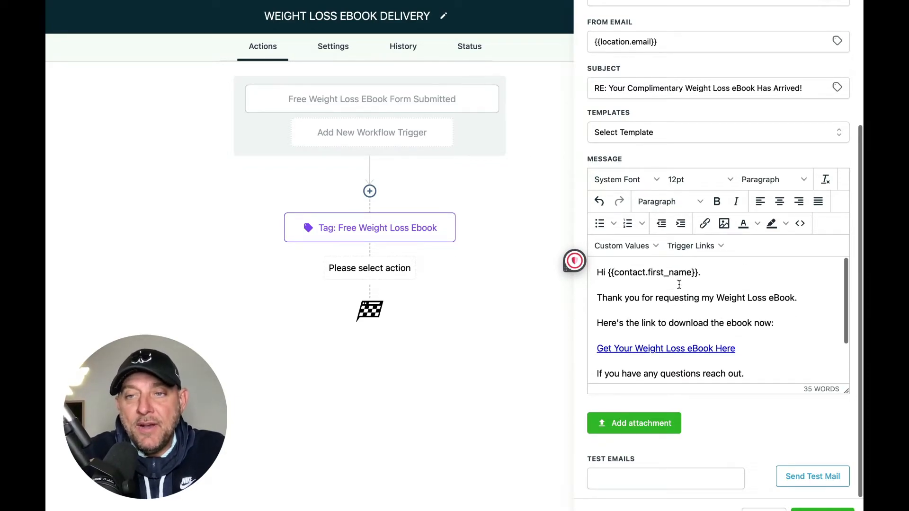
pyautogui.scroll(-3, 667, 307)
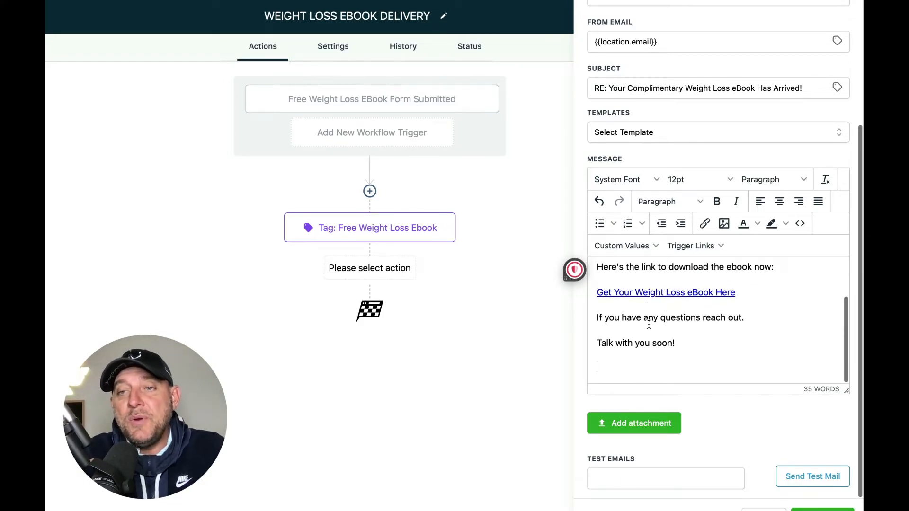
pyautogui.scroll(3, 646, 321)
pyautogui.scroll(-3, 625, 359)
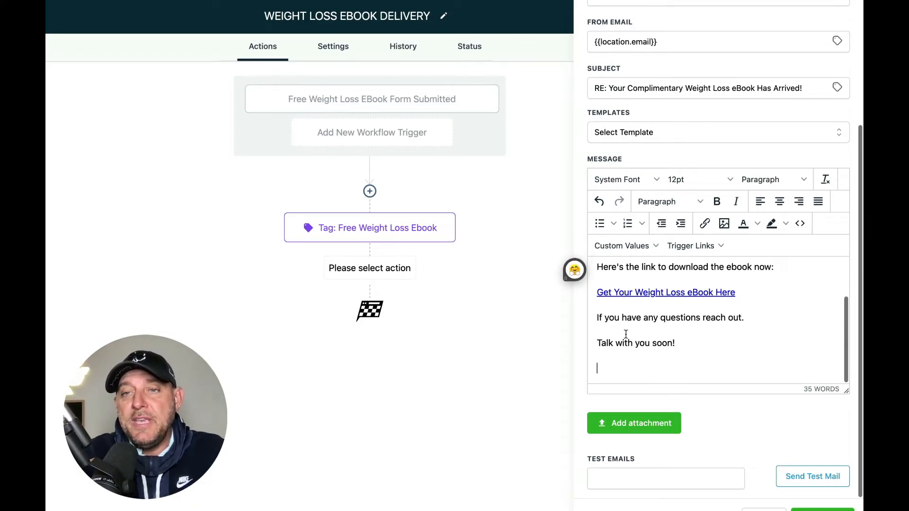
pyautogui.scroll(3, 626, 333)
pyautogui.scroll(-3, 617, 365)
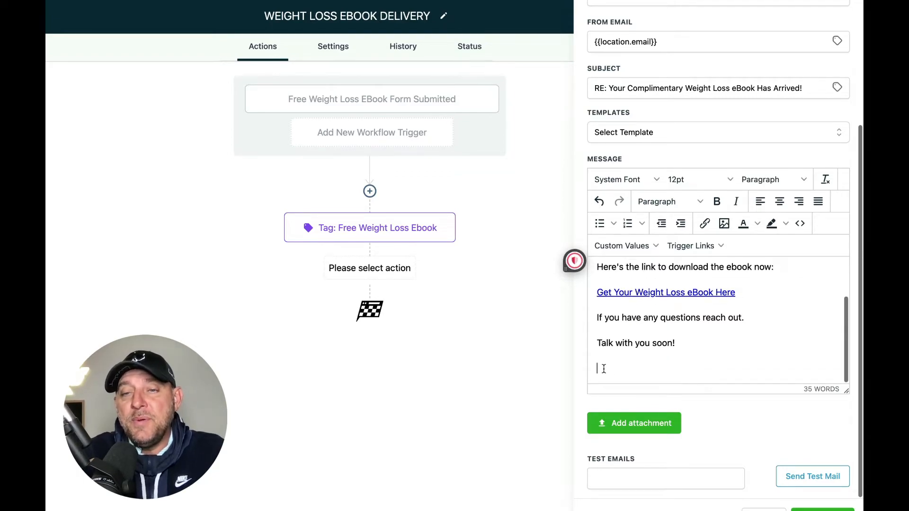
# Try to sign the email with the user name custom value, {{user.name}}, and remove it again
pyautogui.click(626, 246)
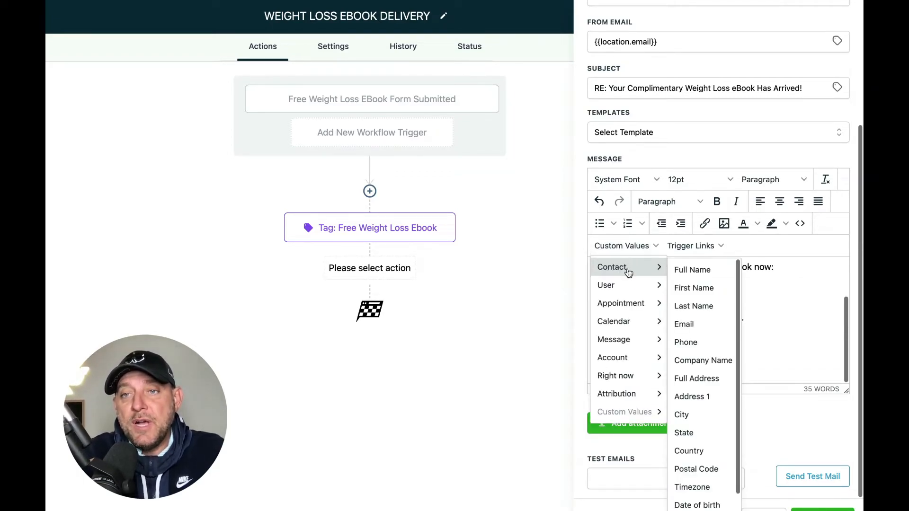
pyautogui.moveTo(623, 288)
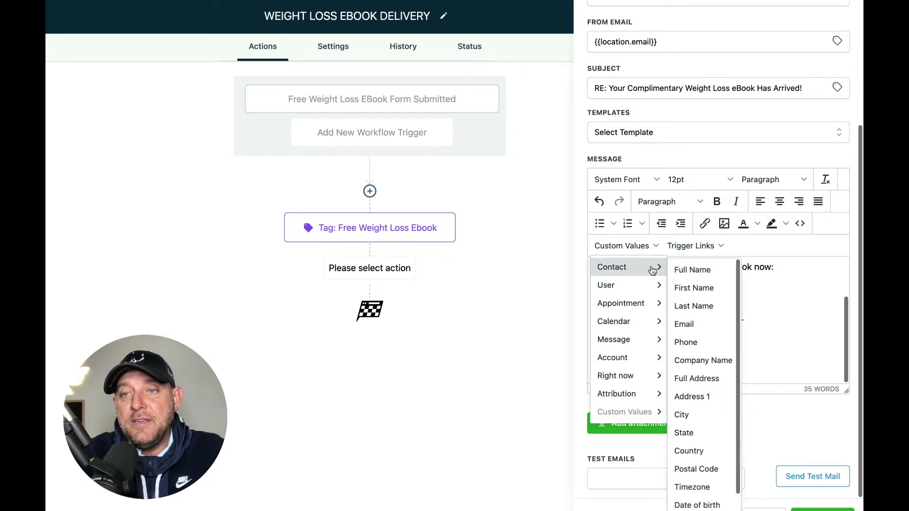
pyautogui.click(692, 290)
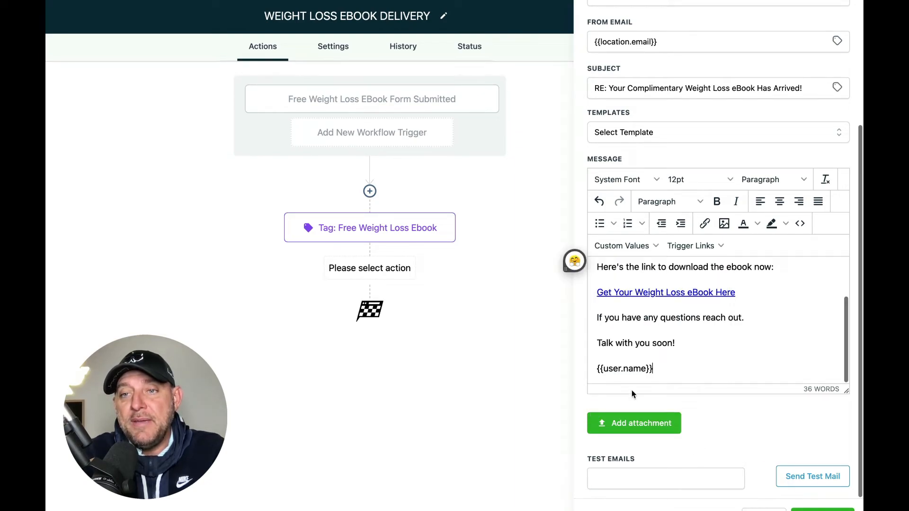
pyautogui.moveTo(653, 368); pyautogui.dragTo(596, 368)
pyautogui.press('BackSpace')
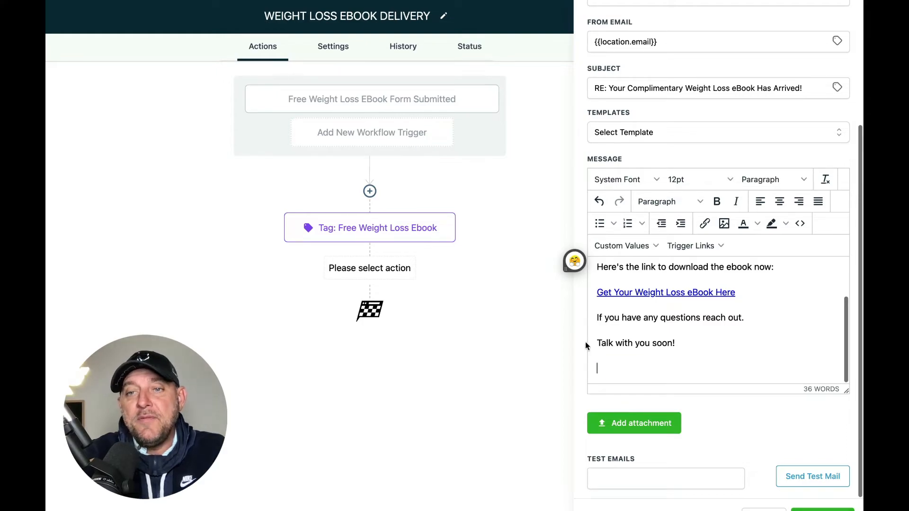
# Sign the email with the sender's full name below "Talk with you soon!"
pyautogui.write('Keith Carpenter')
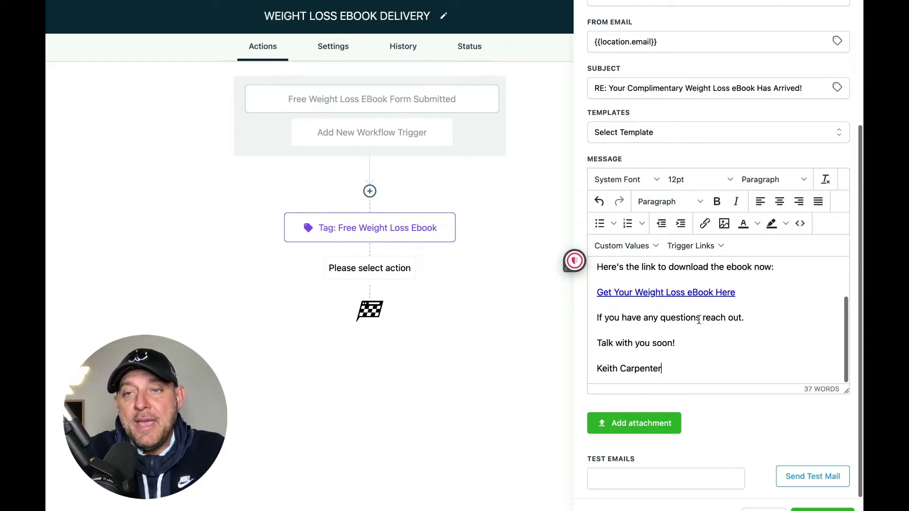
# Save the email action and rename it "eBook Delivery Email"
pyautogui.scroll(2, 698, 319)
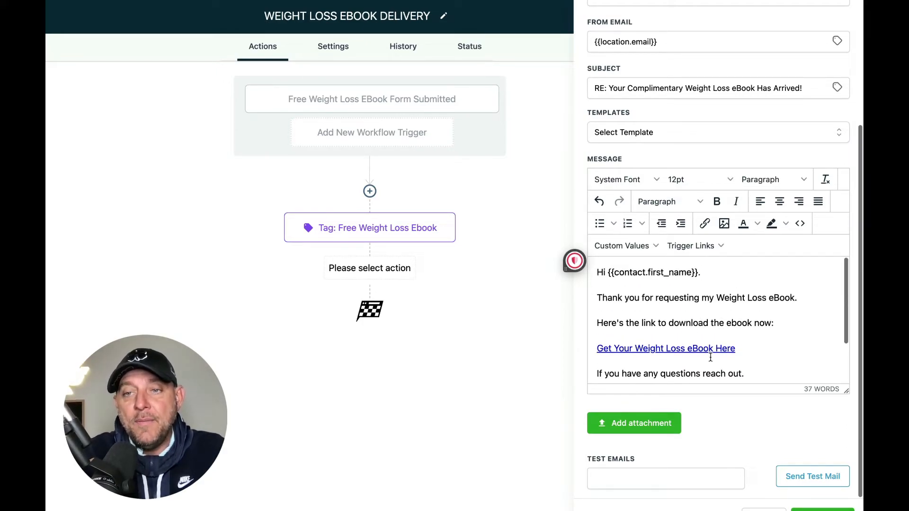
pyautogui.click(574, 261)
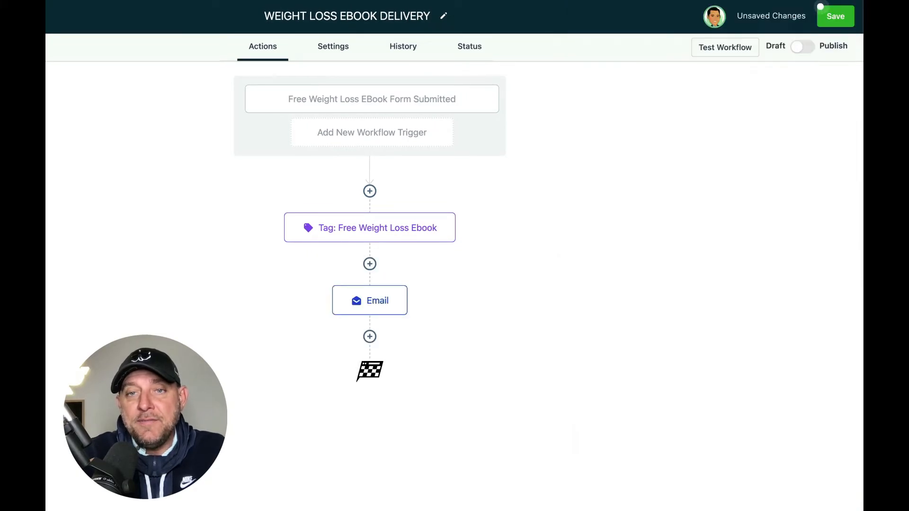
pyautogui.click(383, 301)
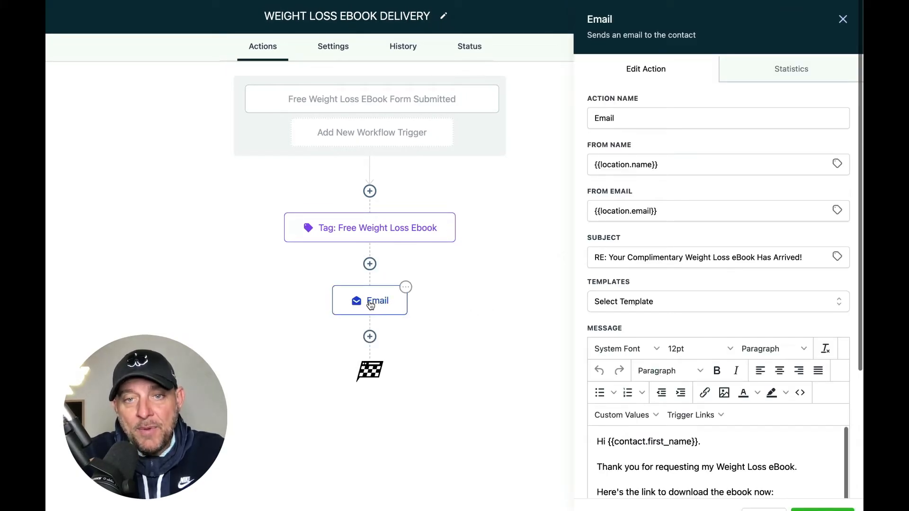
pyautogui.click(596, 117)
pyautogui.write('Delivery')
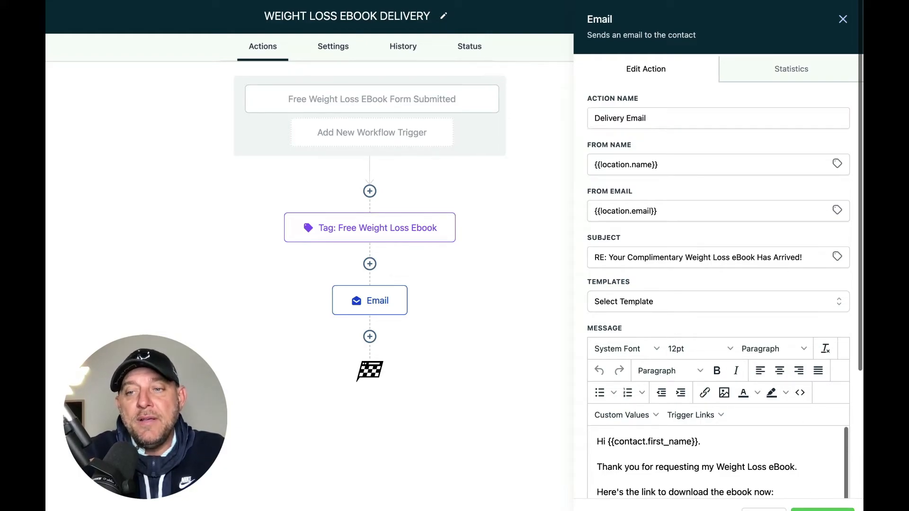
pyautogui.click(823, 509)
pyautogui.click(422, 290)
pyautogui.click(590, 117)
pyautogui.write('eBook')
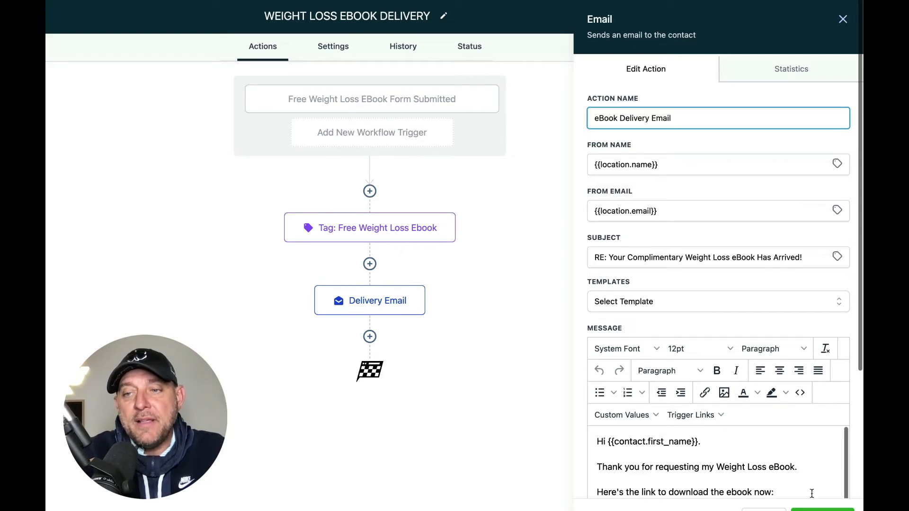
pyautogui.click(823, 509)
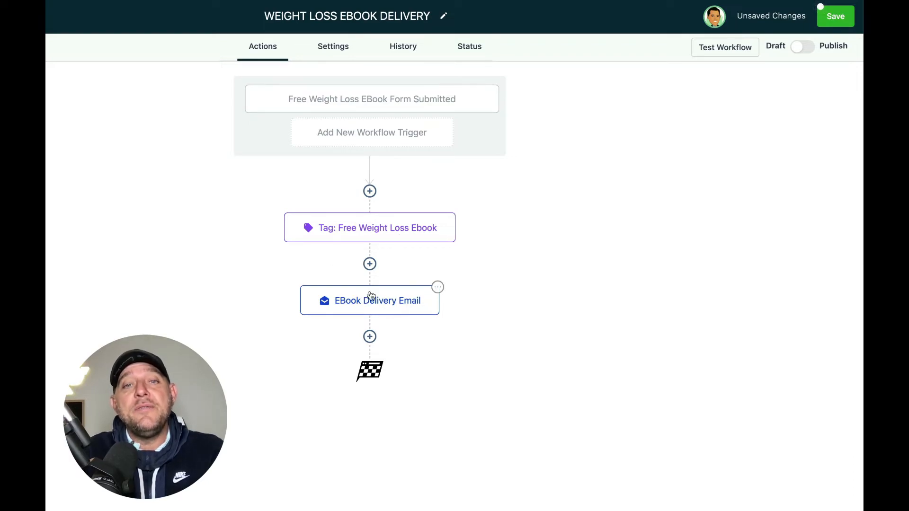
pyautogui.click(370, 337)
pyautogui.scroll(-15, 714, 300)
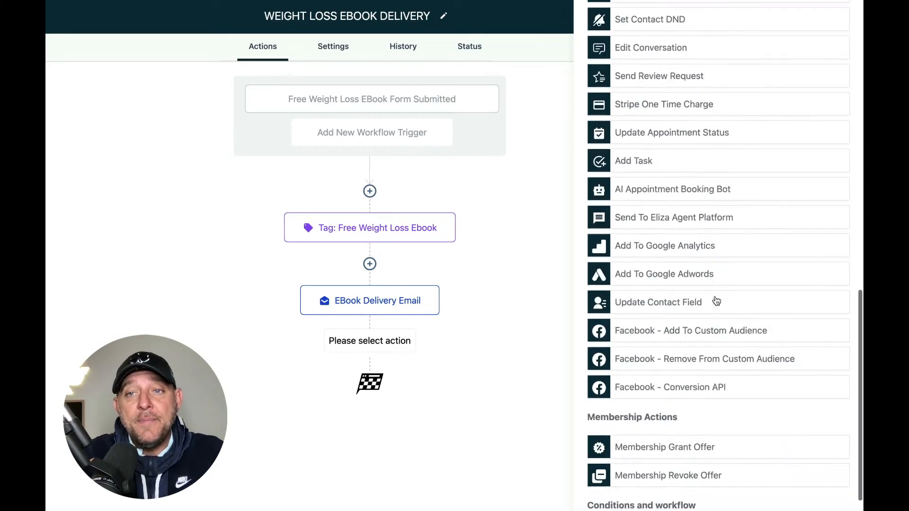
pyautogui.scroll(-3, 716, 298)
pyautogui.scroll(10, 707, 262)
pyautogui.scroll(7, 706, 261)
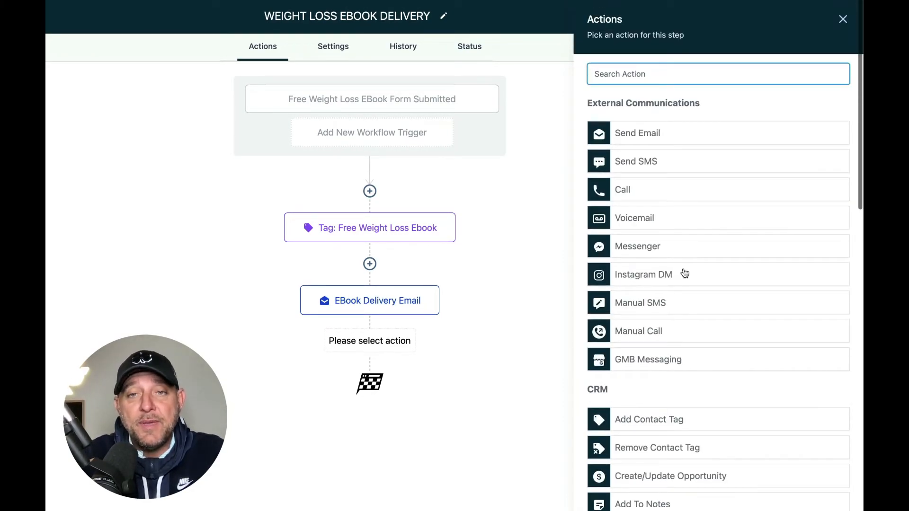
pyautogui.scroll(-1, 682, 283)
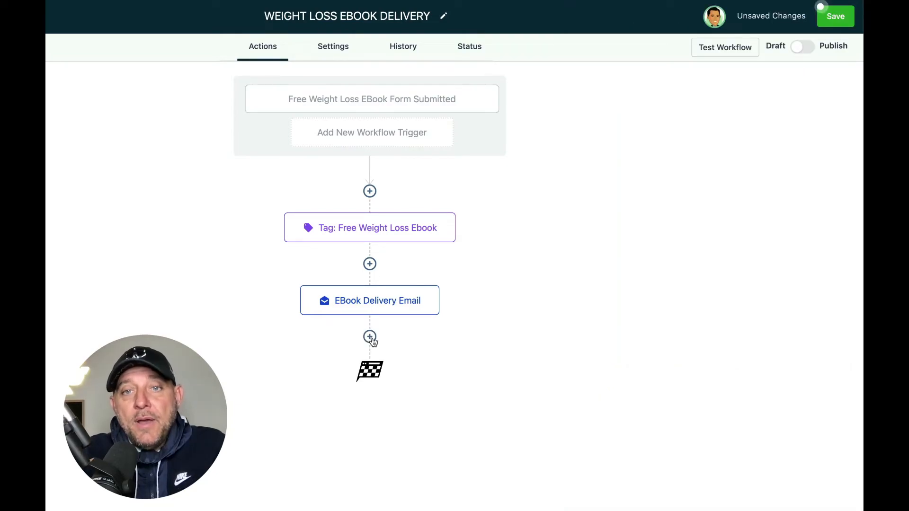
# Add an Internal Notification action after the EBook Delivery Email and set its type to Notification
pyautogui.click(370, 337)
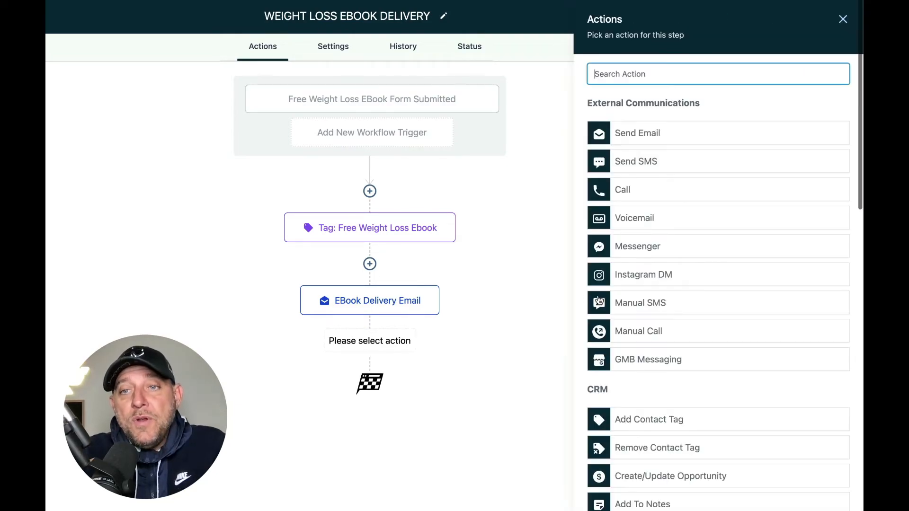
pyautogui.scroll(-10, 676, 245)
pyautogui.scroll(-1, 645, 348)
pyautogui.click(648, 211)
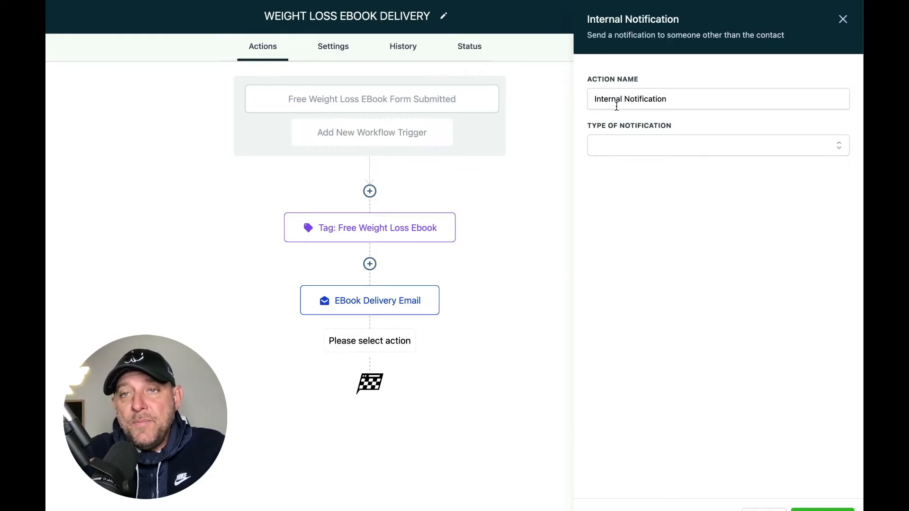
pyautogui.click(617, 140)
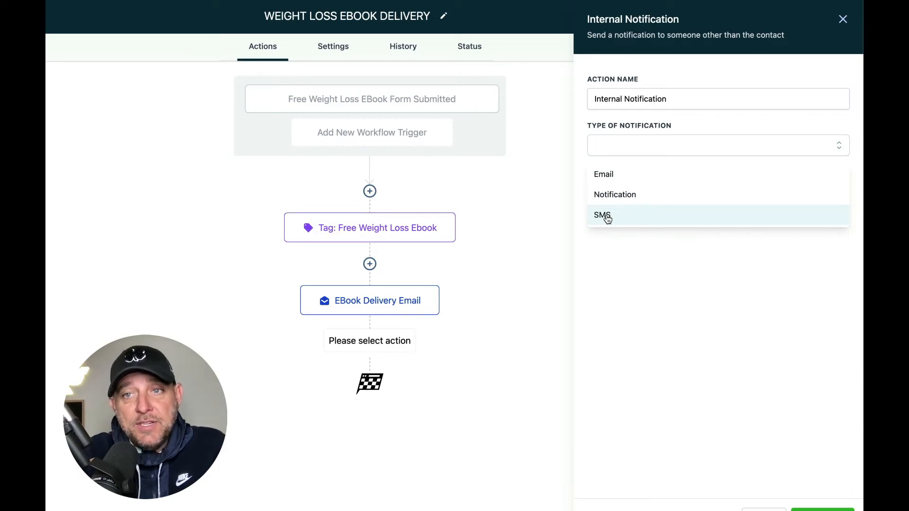
pyautogui.click(608, 195)
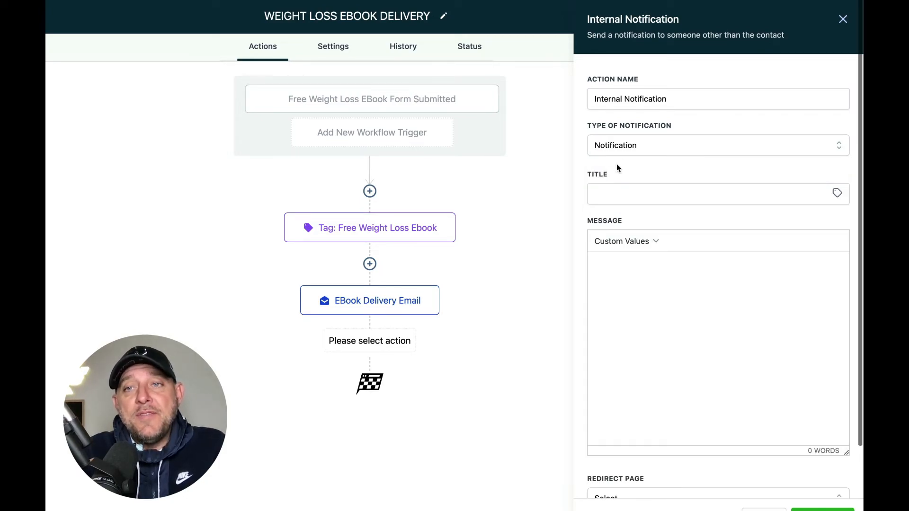
# Title the internal notification "You Have a New Weight Loss eBook Subscriber"
pyautogui.click(611, 192)
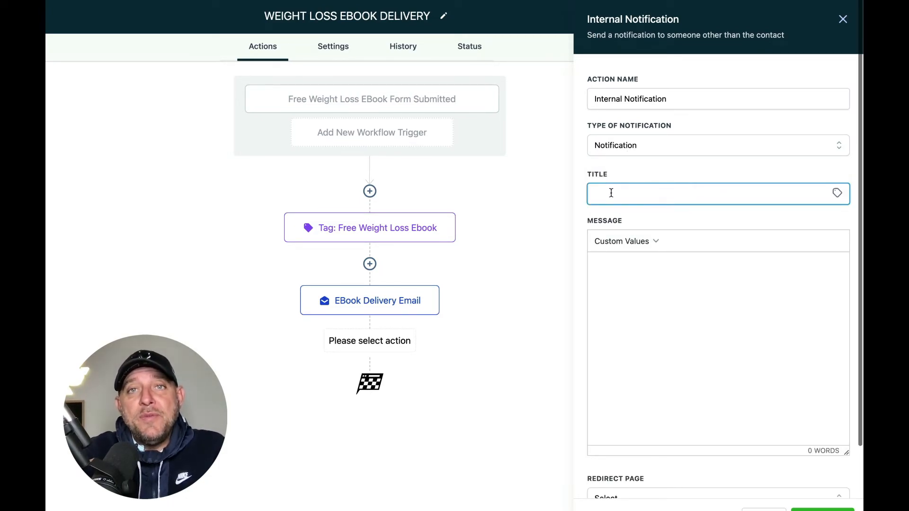
pyautogui.write('You Have a')
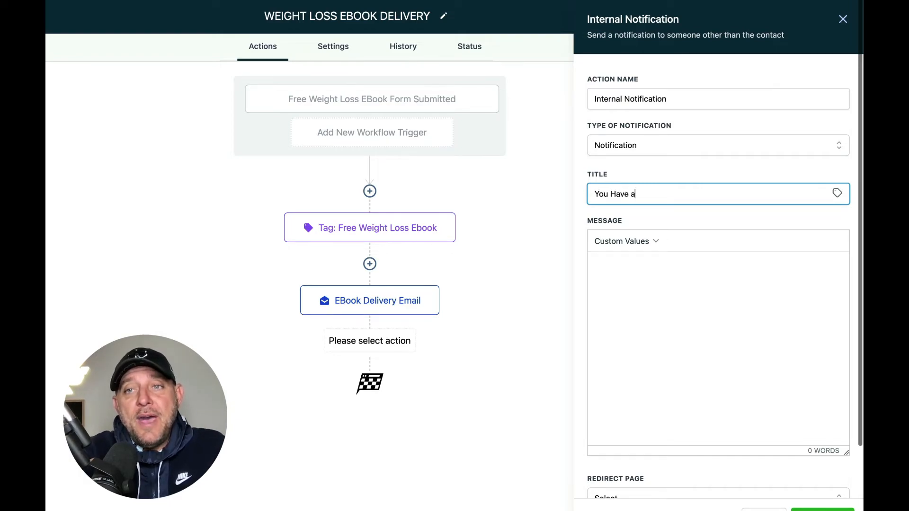
pyautogui.write(' New Weig')
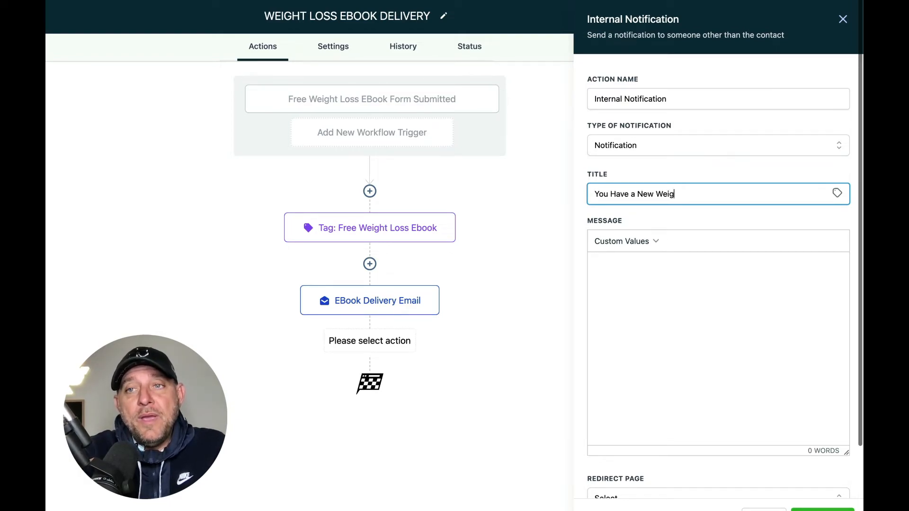
pyautogui.write('ht Loss eBook Subscriber')
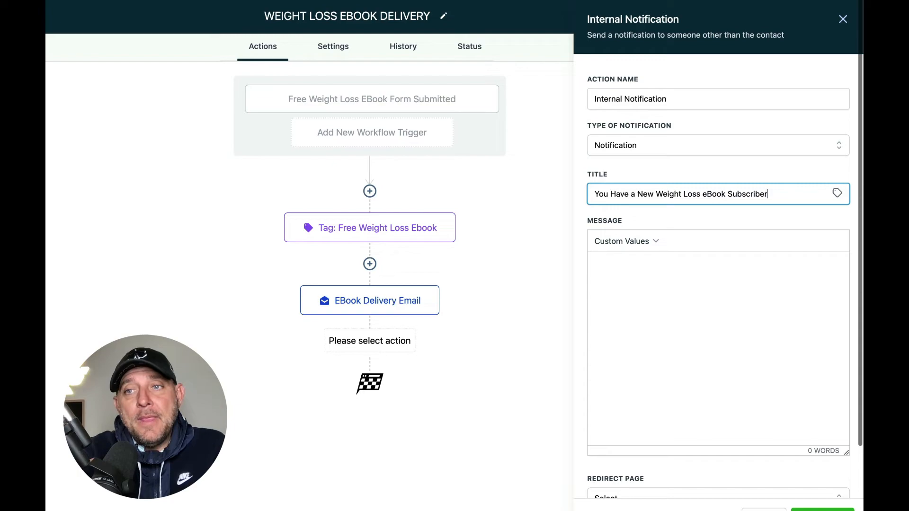
# Start the notification message with "Hey" and the recipient's first name, followed by a blank line
pyautogui.click(615, 279)
pyautogui.write('H')
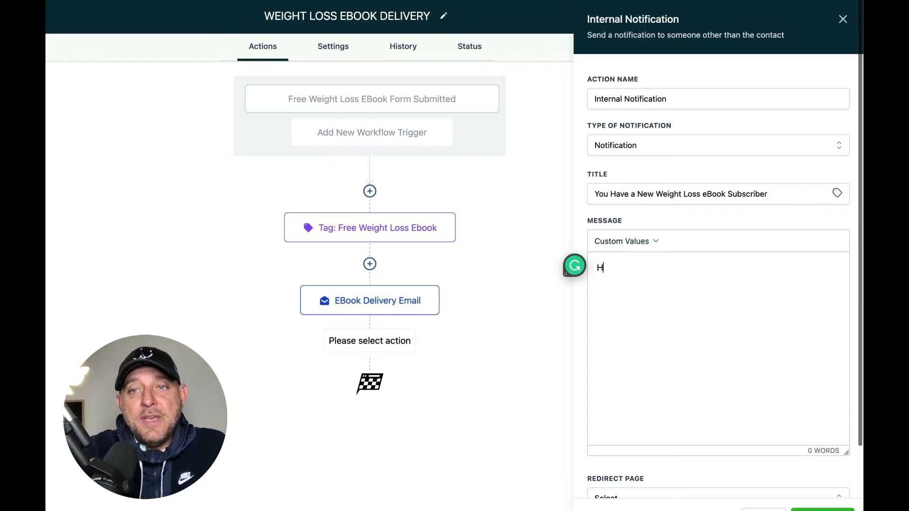
pyautogui.write('ey Keith')
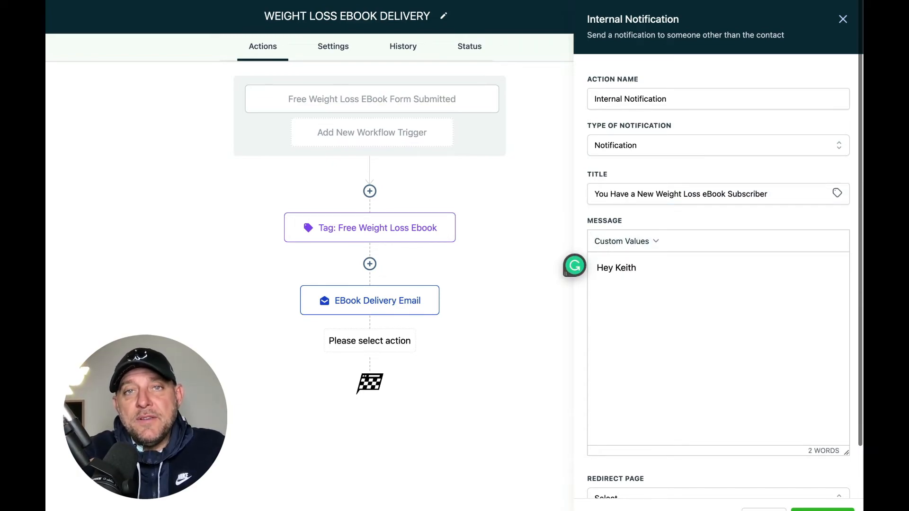
pyautogui.write('.')
pyautogui.press('Return')
pyautogui.press('Return')
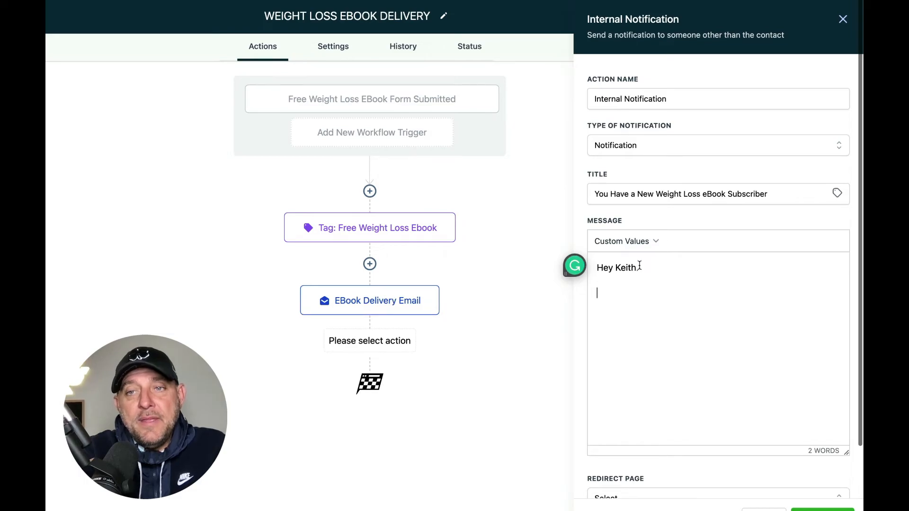
# Add the line "{{contact.name}} just requested your Weight Loss eBook." using the contact name custom value, and try to save the notification
pyautogui.click(639, 242)
pyautogui.moveTo(633, 263)
pyautogui.click(690, 265)
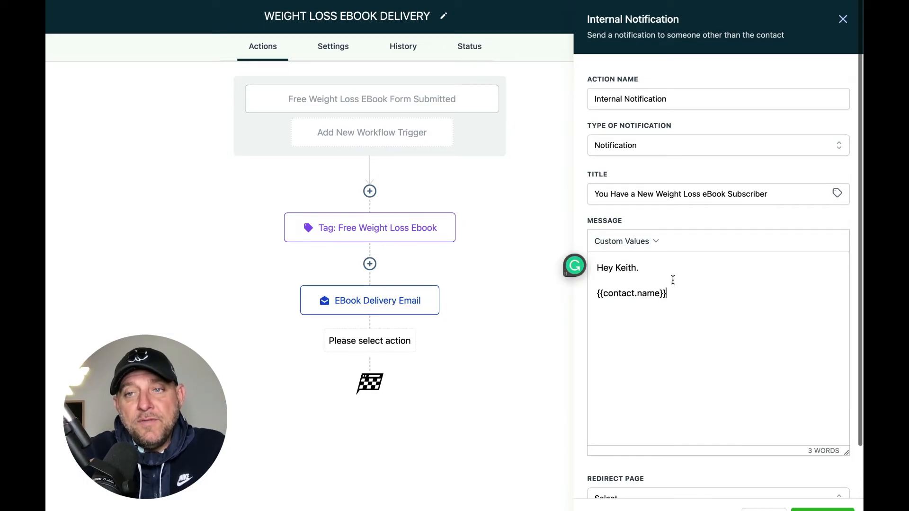
pyautogui.write('just requested')
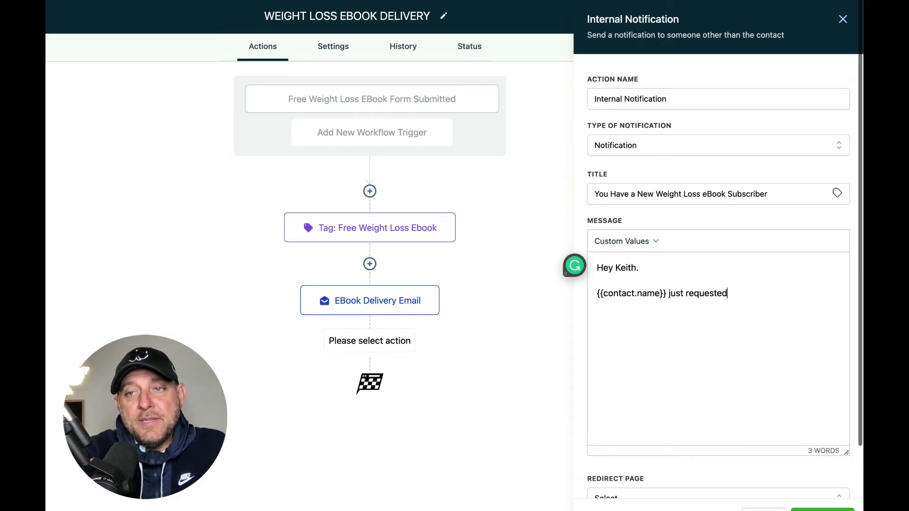
pyautogui.write(' your Weigth')
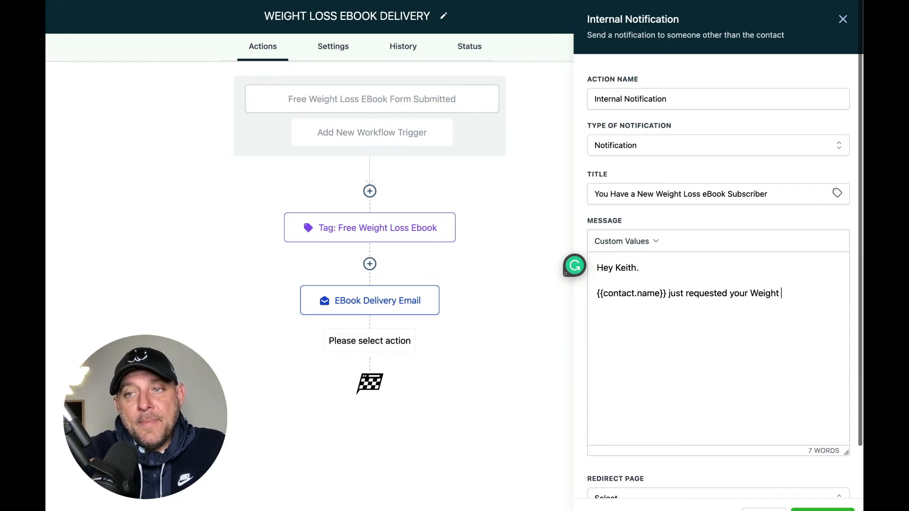
pyautogui.write(' Loss eBook.')
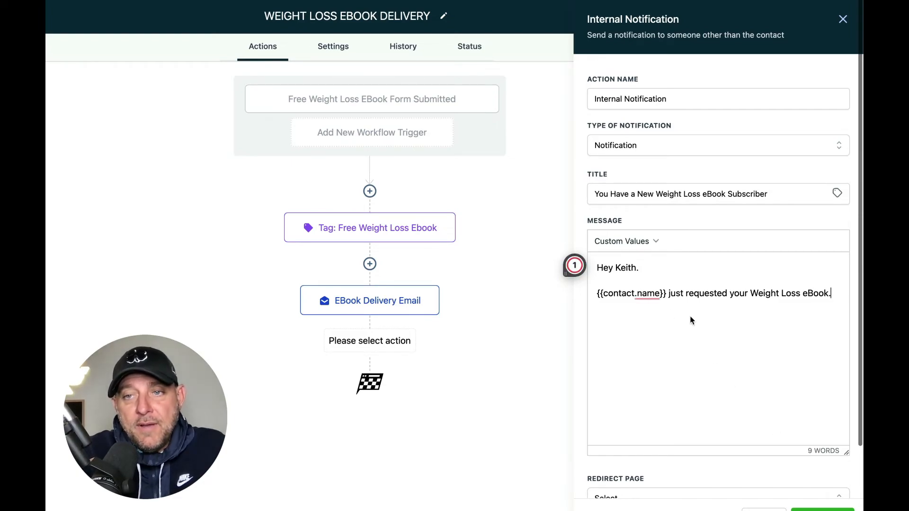
pyautogui.click(823, 509)
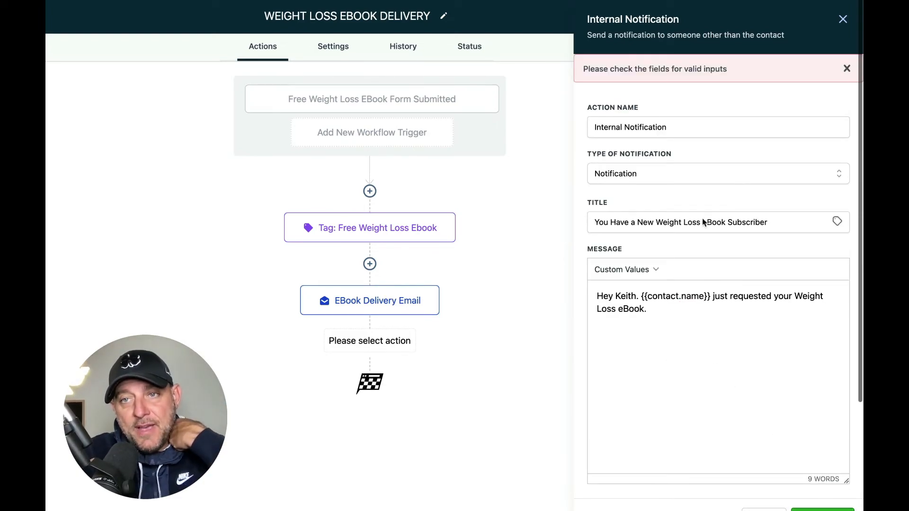
# Set the redirect page to Contact, send the notification to a Particular User, choosing the demo user, and save the action
pyautogui.scroll(-3, 672, 276)
pyautogui.click(621, 420)
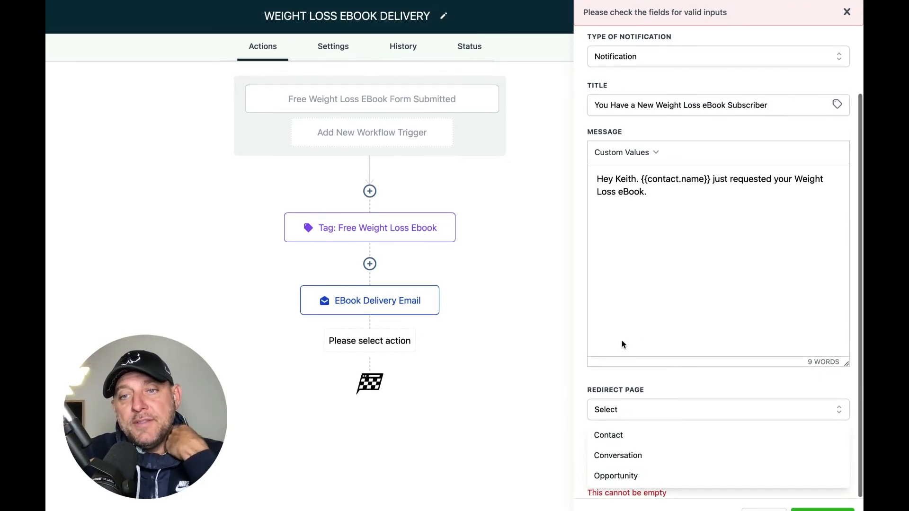
pyautogui.click(617, 438)
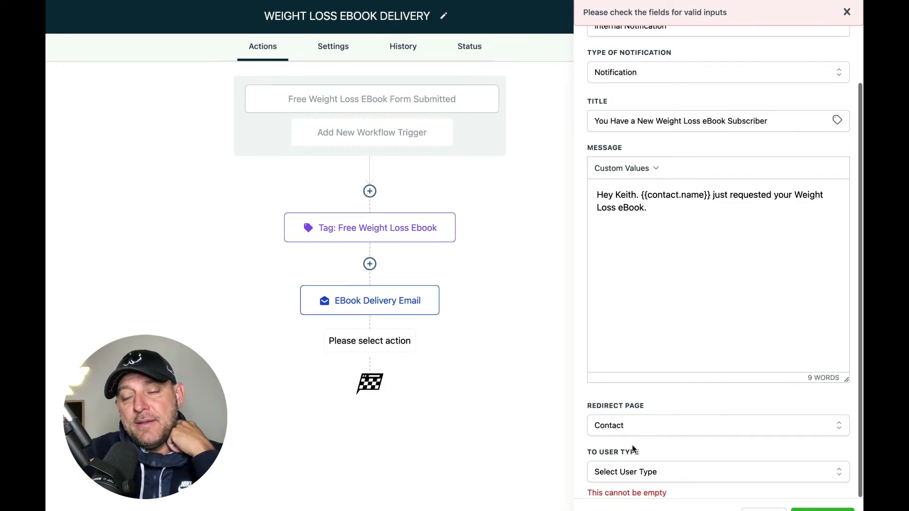
pyautogui.click(623, 471)
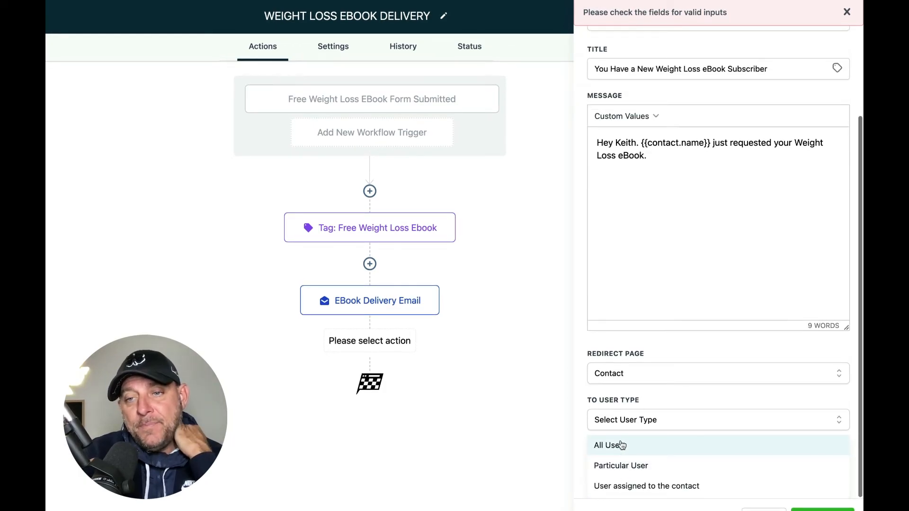
pyautogui.click(618, 469)
pyautogui.click(618, 468)
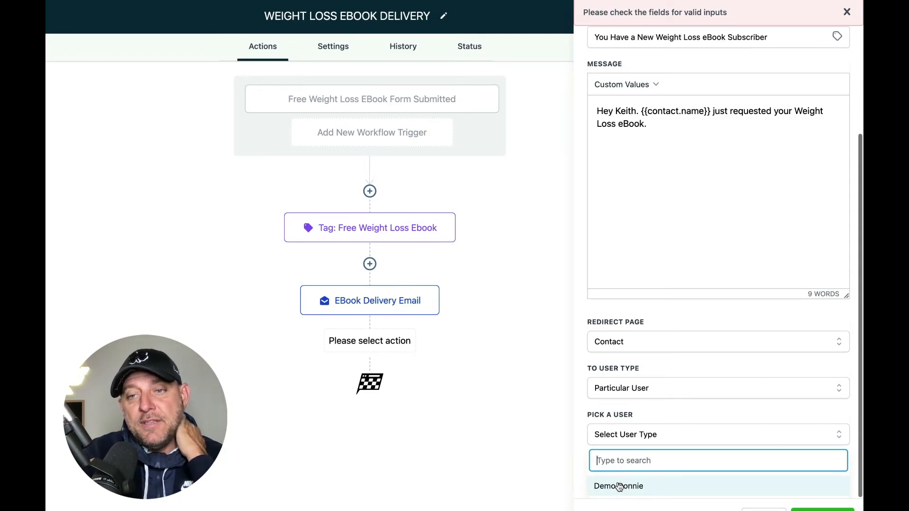
pyautogui.click(620, 487)
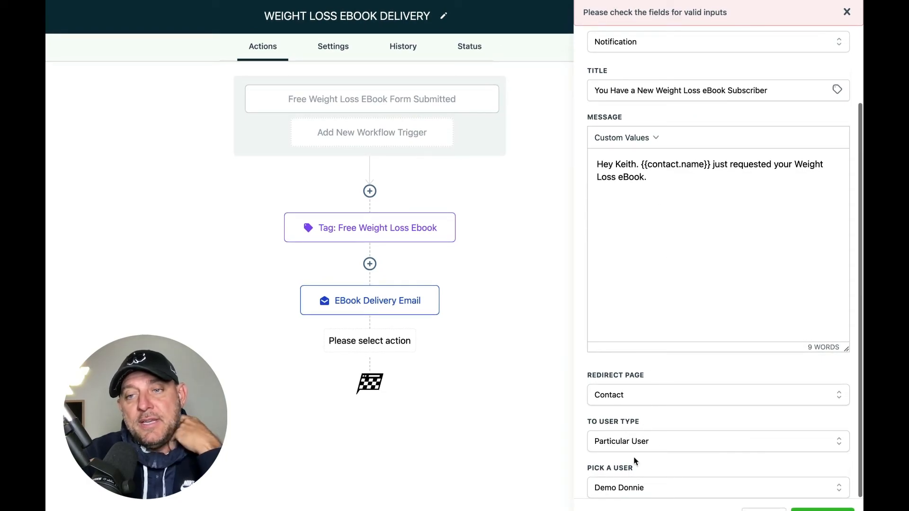
pyautogui.scroll(3, 649, 157)
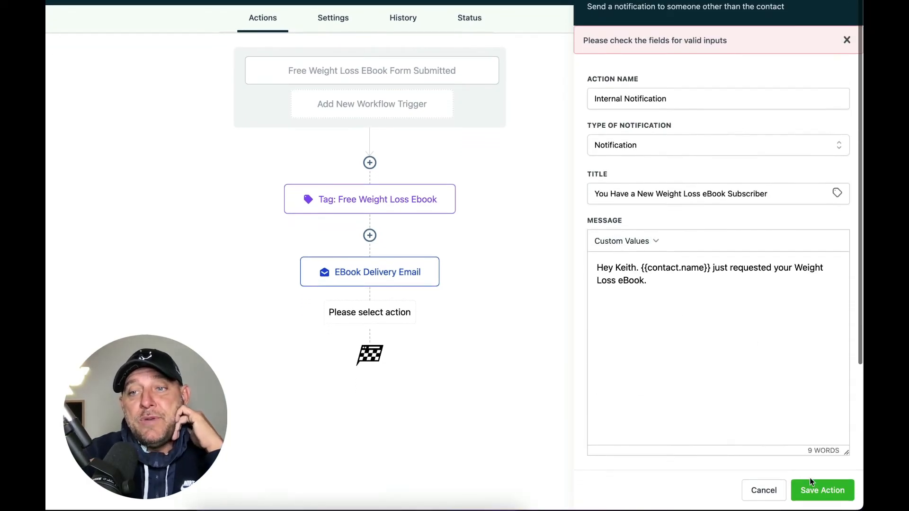
pyautogui.click(822, 491)
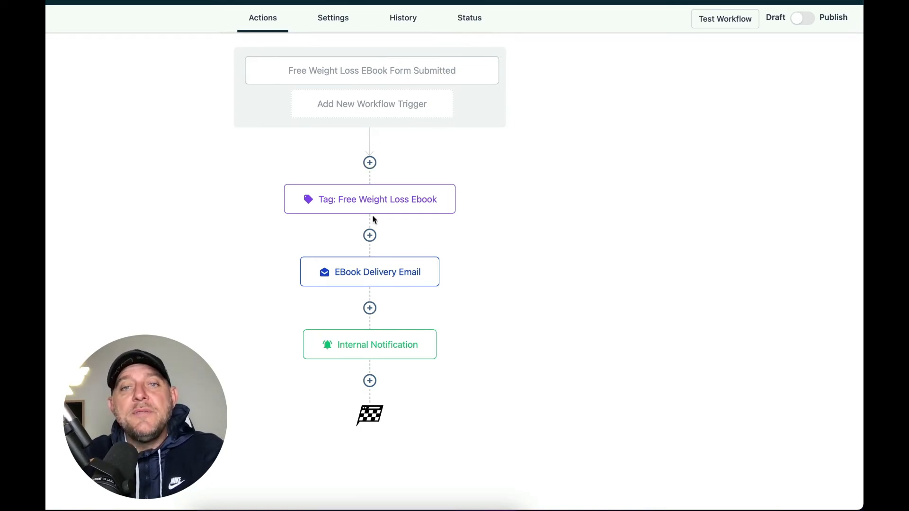
# Save the Weight Loss eBook Delivery workflow and dismiss the confirmation message
pyautogui.scroll(2, 687, 113)
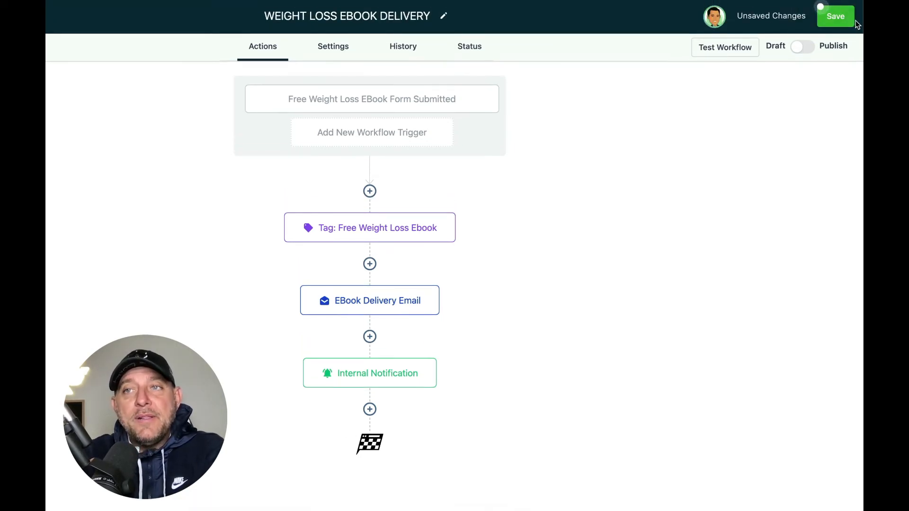
pyautogui.click(844, 21)
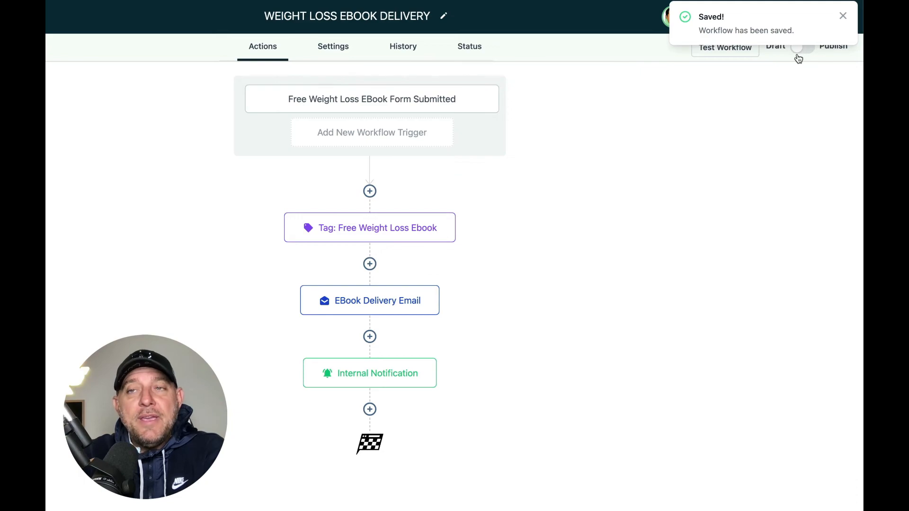
pyautogui.click(842, 17)
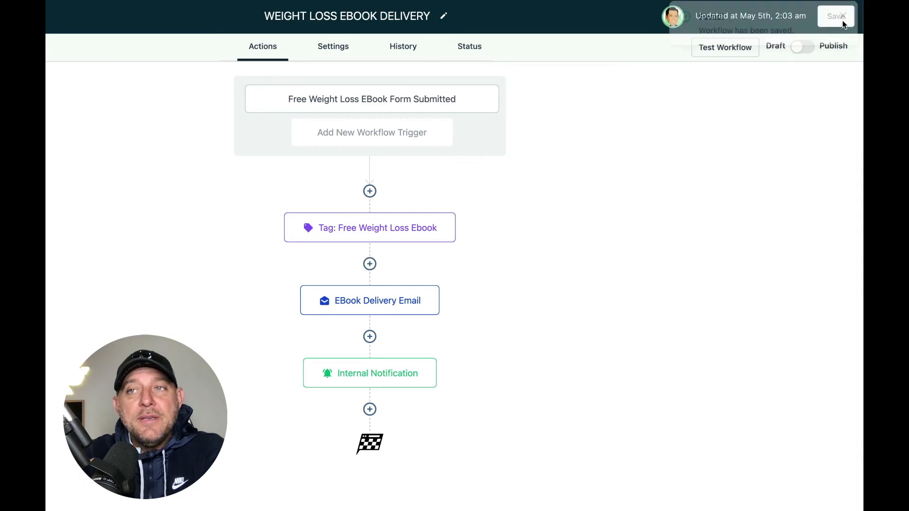
# Publish and save the workflow, and turn on Allow Multiple so a single contact can enter it more than once
pyautogui.click(807, 47)
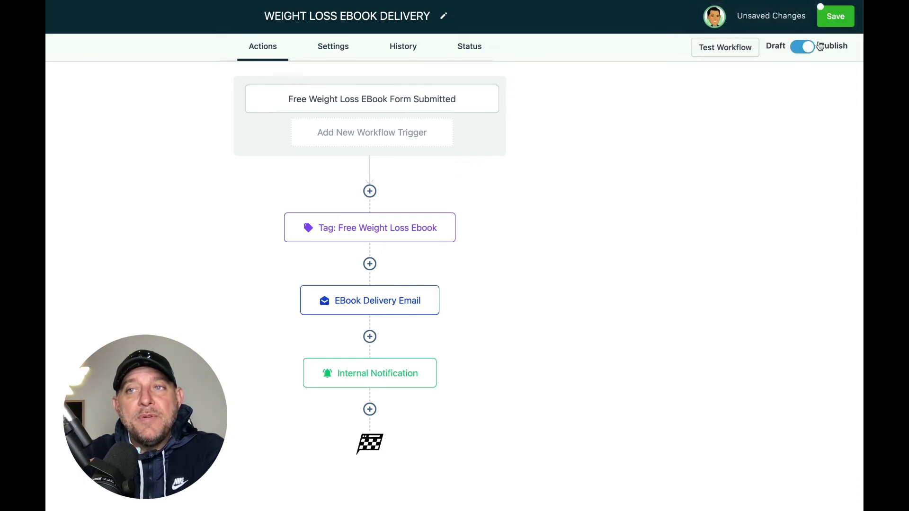
pyautogui.click(835, 23)
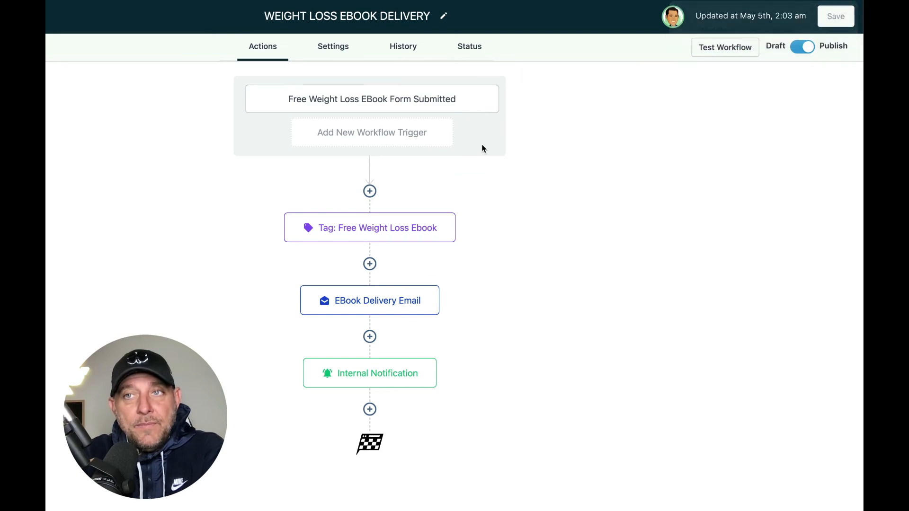
pyautogui.click(333, 50)
pyautogui.scroll(-1, 246, 172)
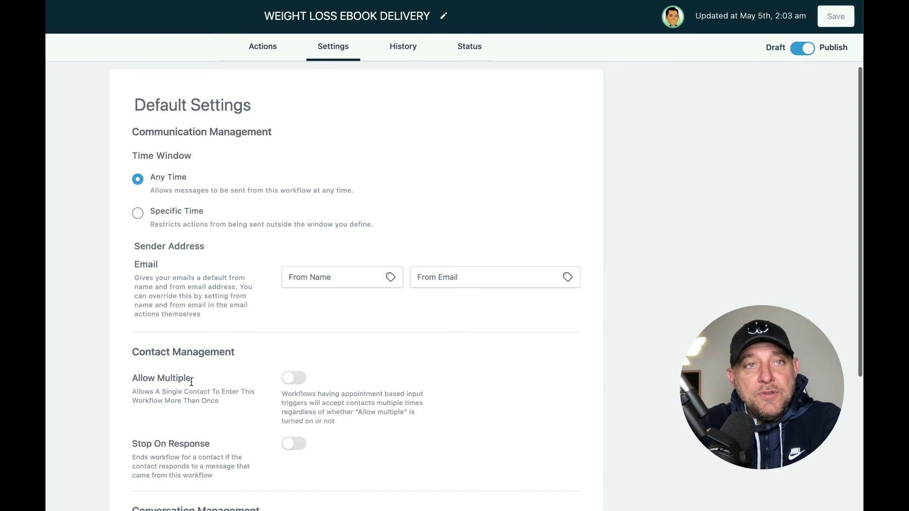
pyautogui.click(294, 377)
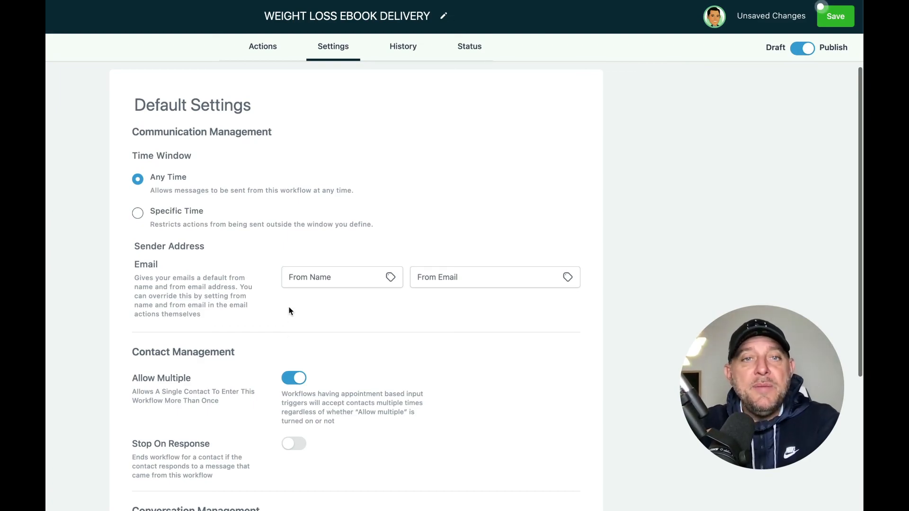
pyautogui.scroll(-1, 310, 281)
pyautogui.scroll(1, 310, 281)
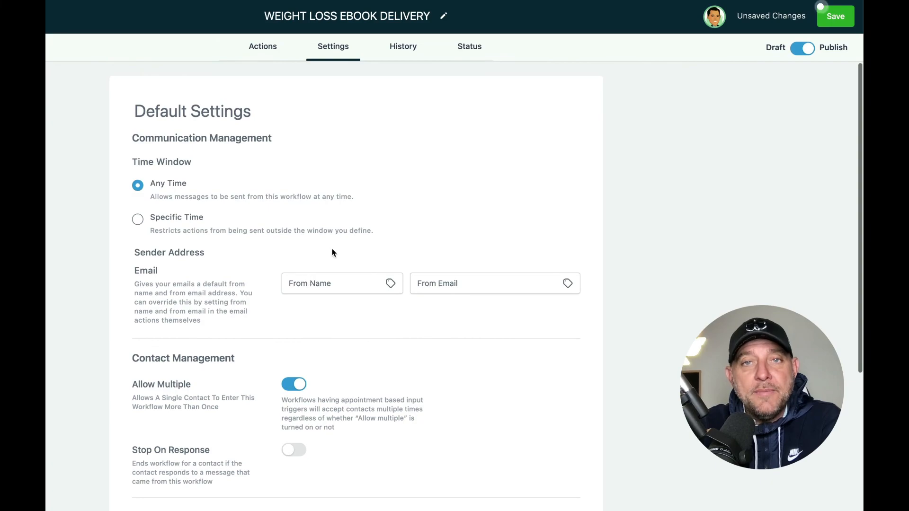
# Check the workflow's execution history and contact statuses, and return to its actions
pyautogui.click(403, 56)
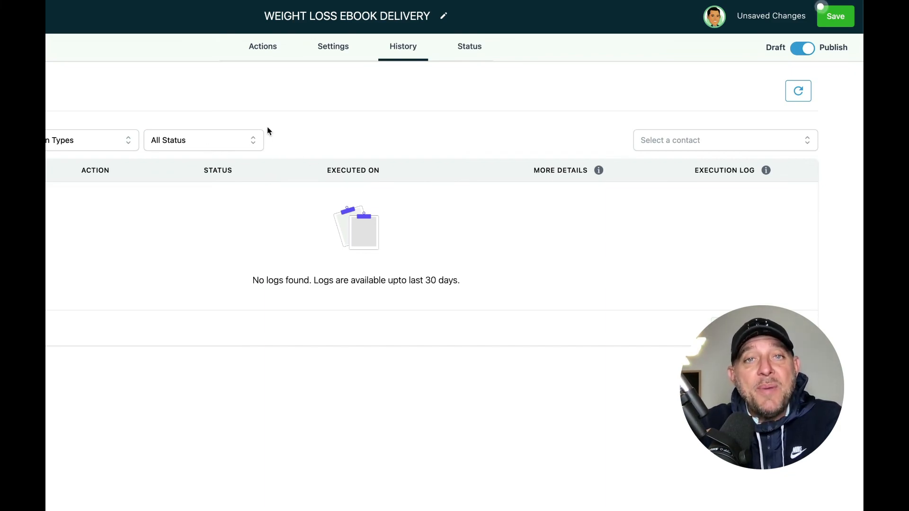
pyautogui.click(472, 53)
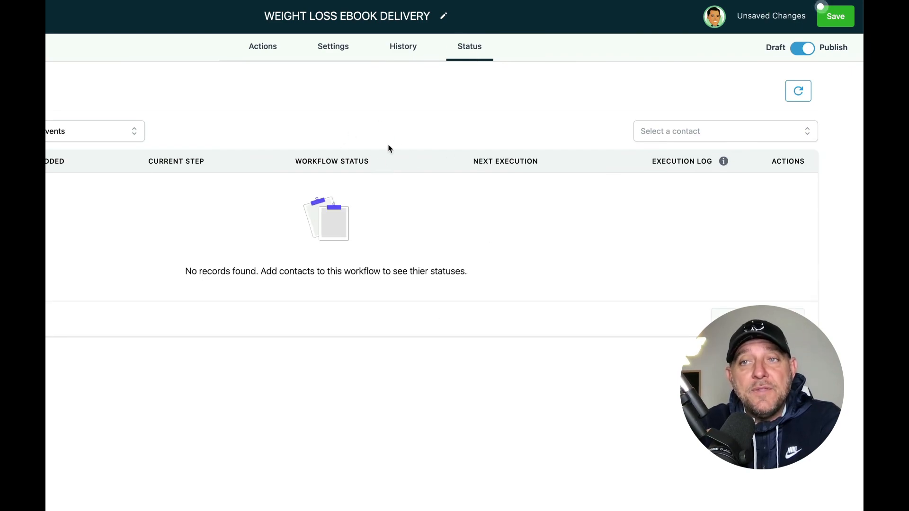
pyautogui.click(264, 54)
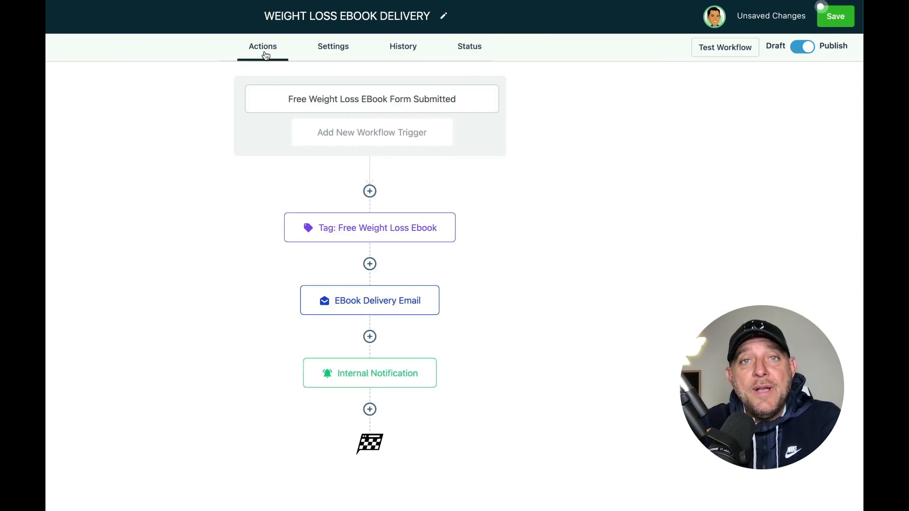
# Save the workflow's changed settings and go back to the list of all workflows, outside the WEIGHT LOSS EBOOK folder
pyautogui.click(836, 20)
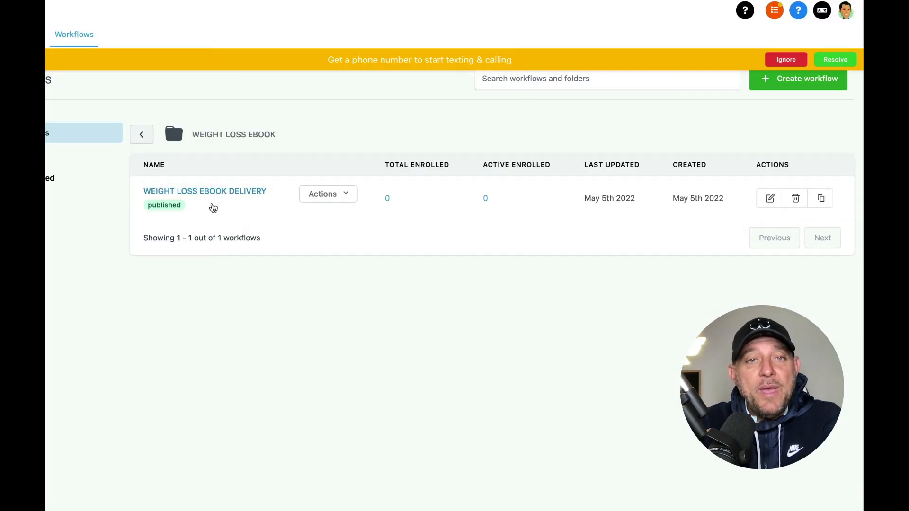
pyautogui.click(142, 135)
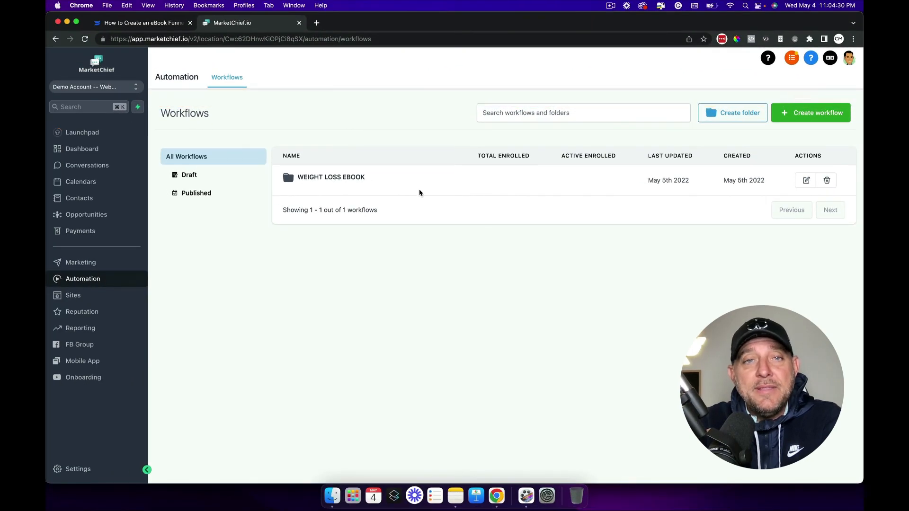